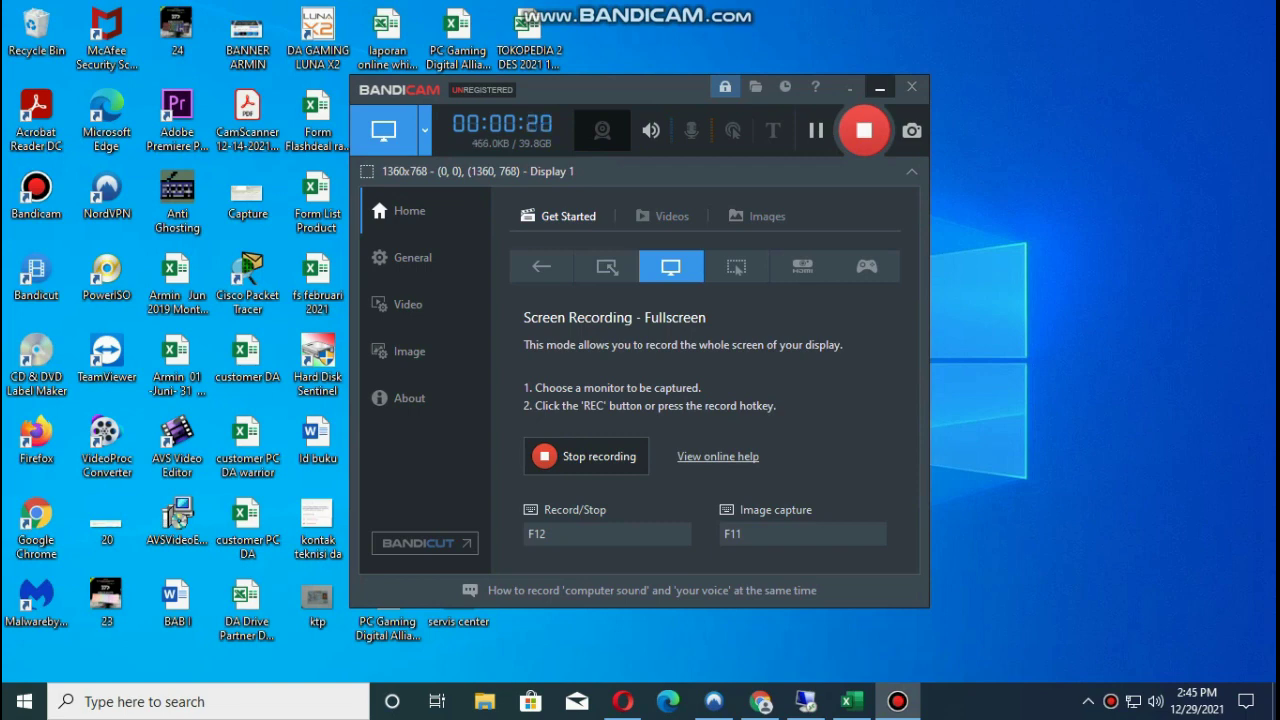
# Minimize the Bandicam window so the desktop shows while recording keeps running.
pyautogui.click(879, 87)
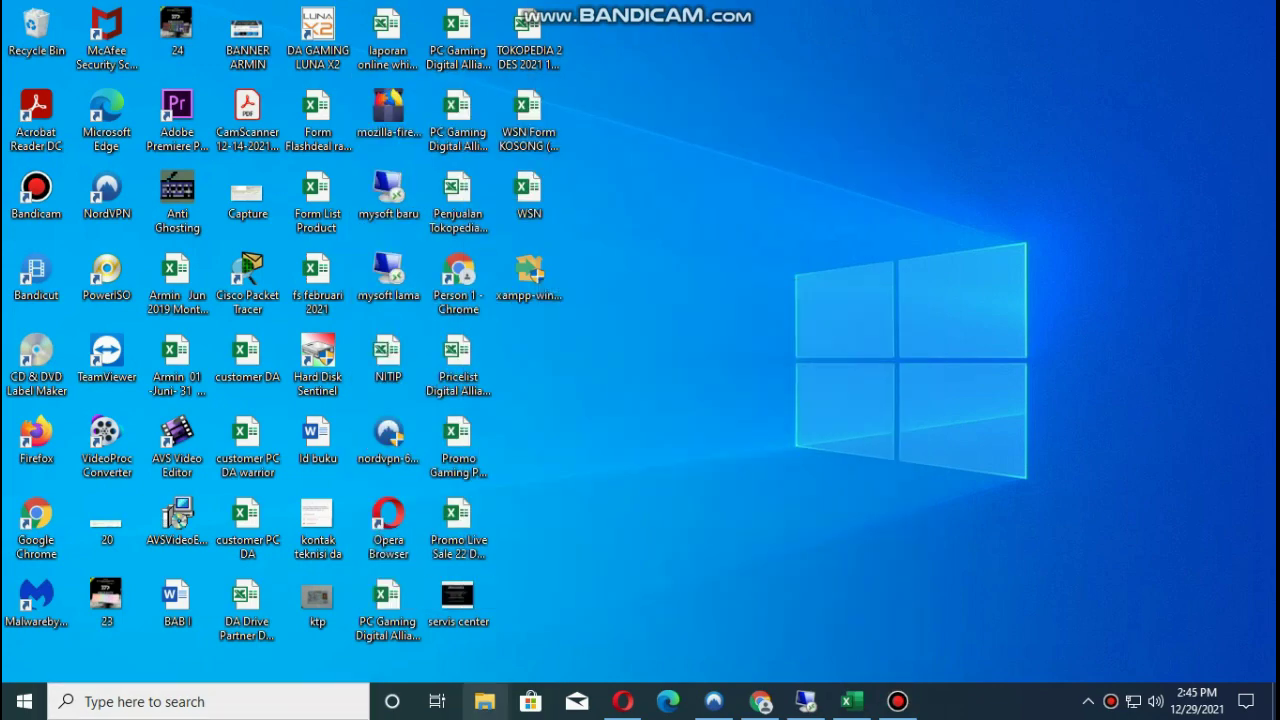
# Browse from Documents into DATA TOKOCABANG to view its 15 monthly workbooks, then return to Documents.
pyautogui.click(484, 701)
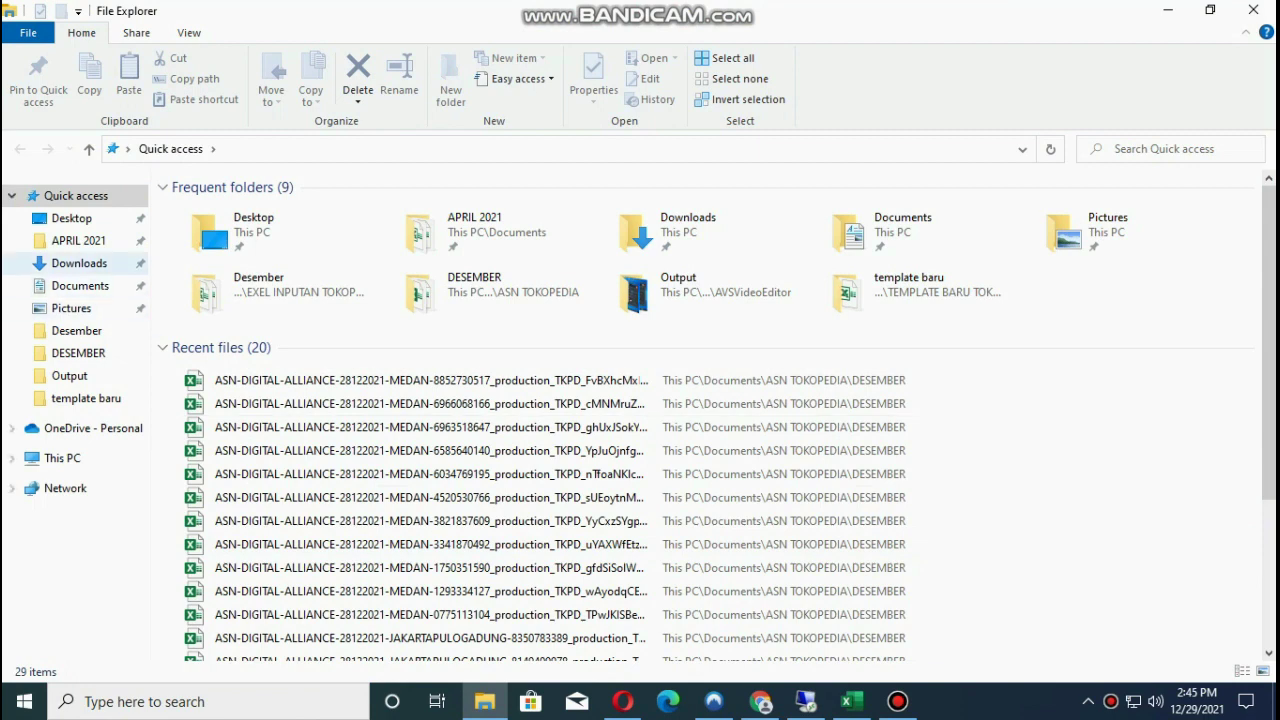
pyautogui.click(80, 285)
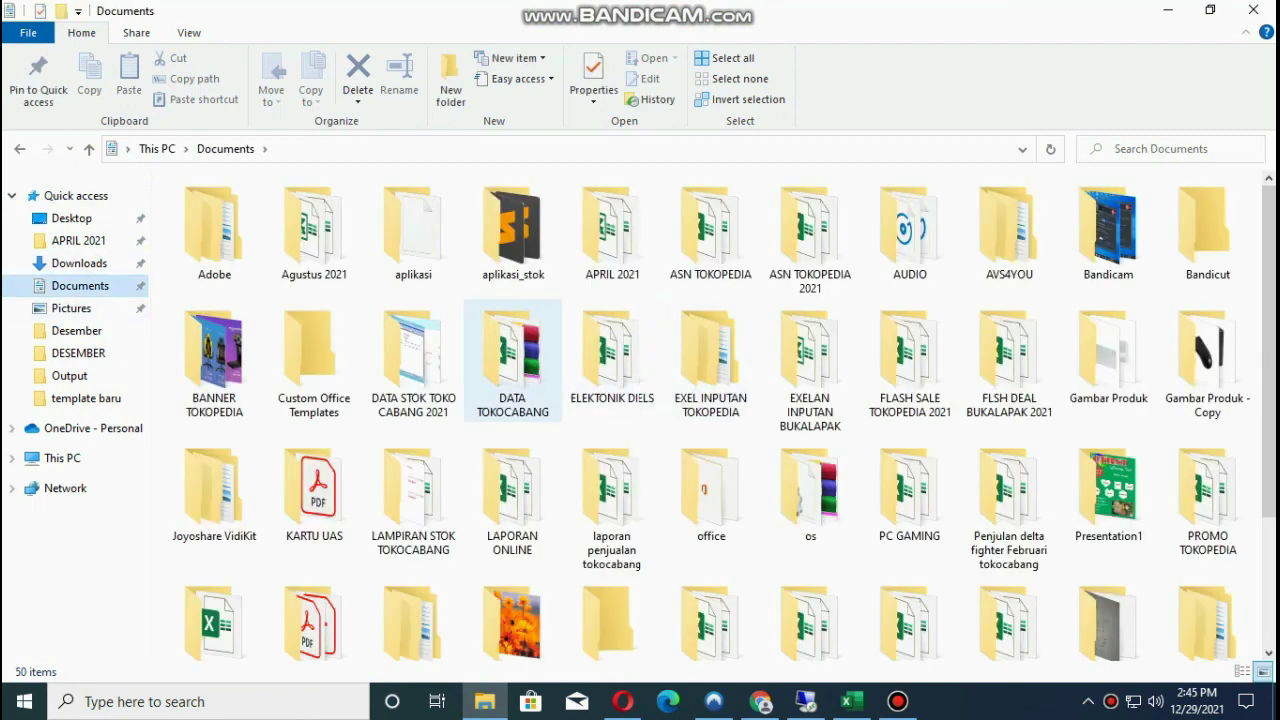
pyautogui.click(512, 360)
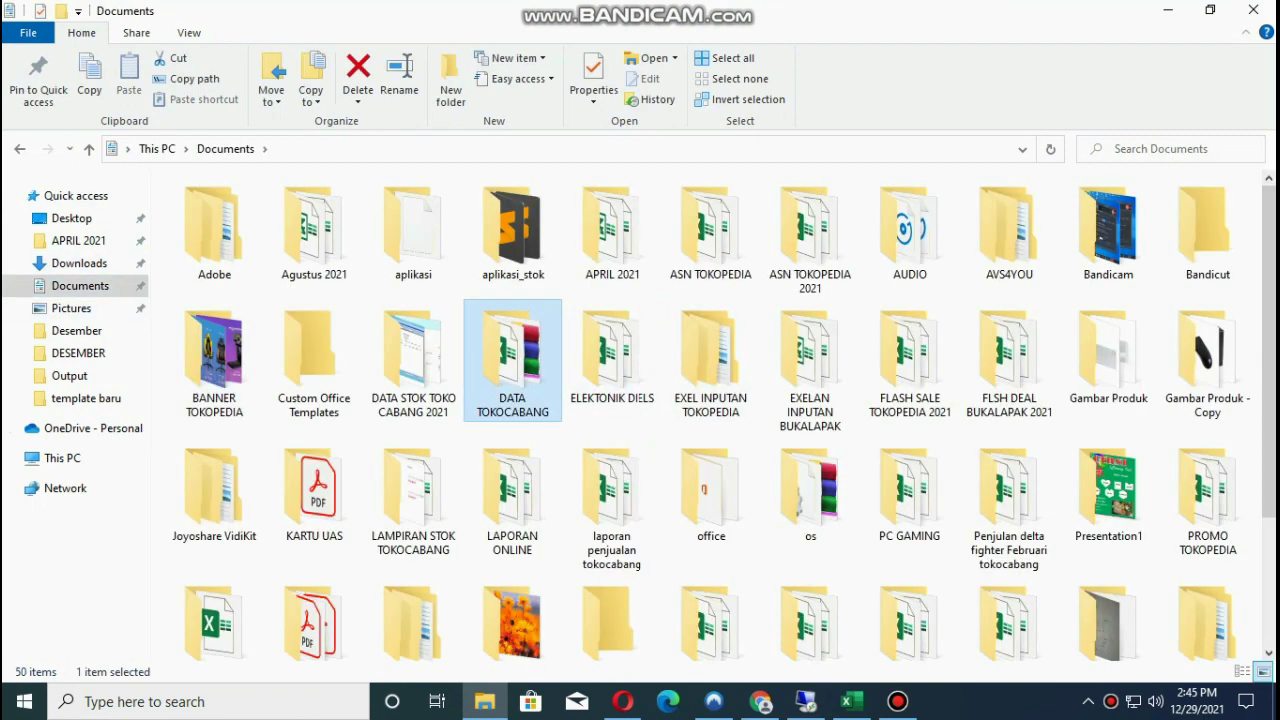
pyautogui.doubleClick(512, 360)
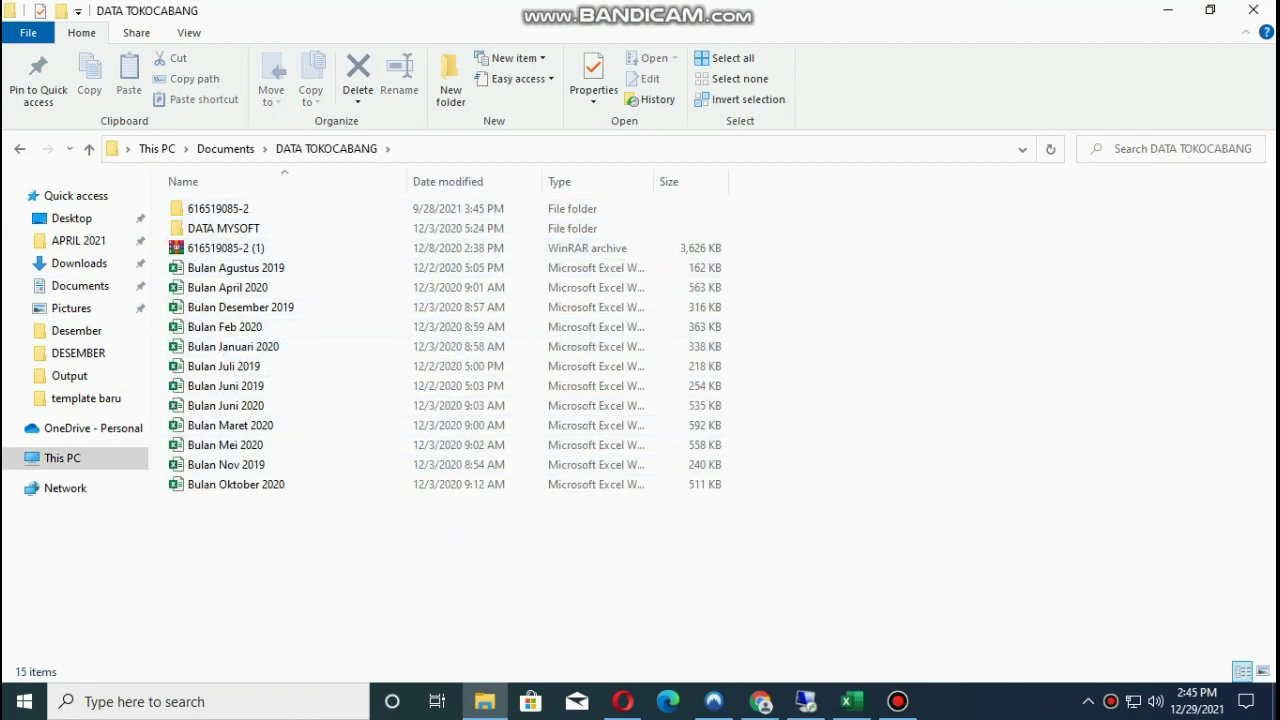
pyautogui.hotkey('alt', 'Left')
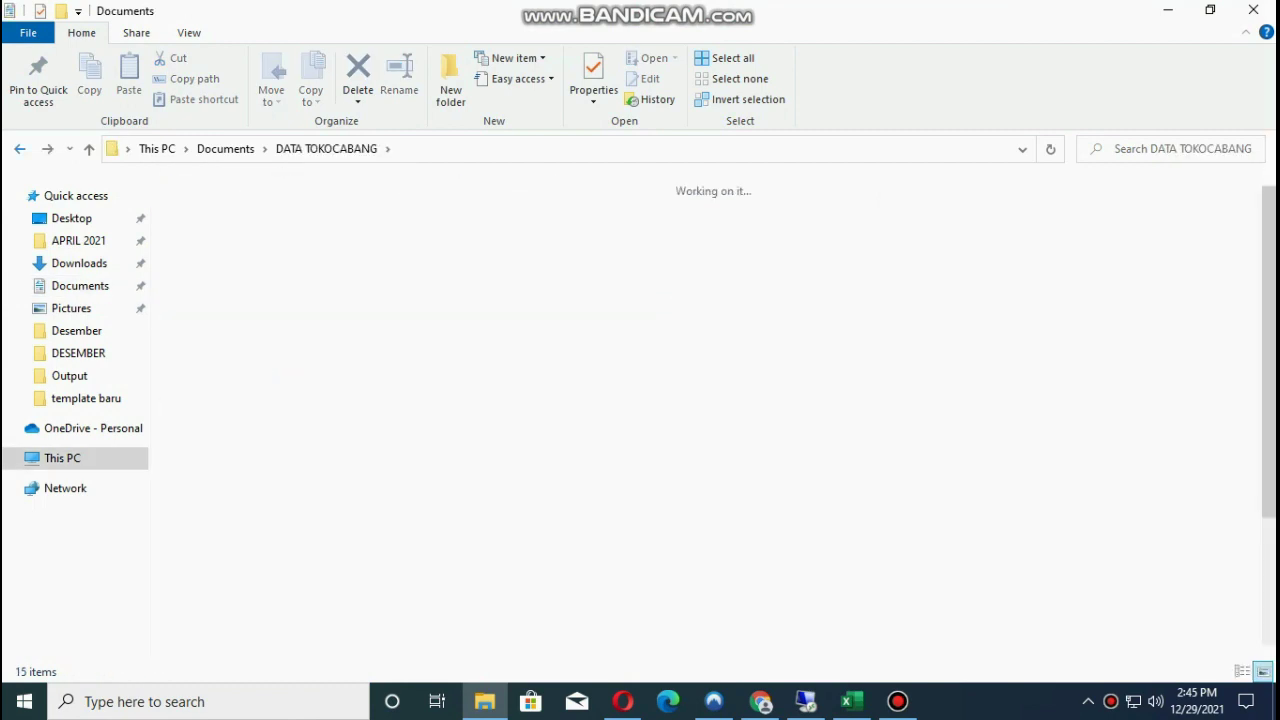
# Archive the DATA TOKOCABANG folder as DATA TOKOCABANG.rar in RAR format, protected with a password.
pyautogui.rightClick(514, 380)
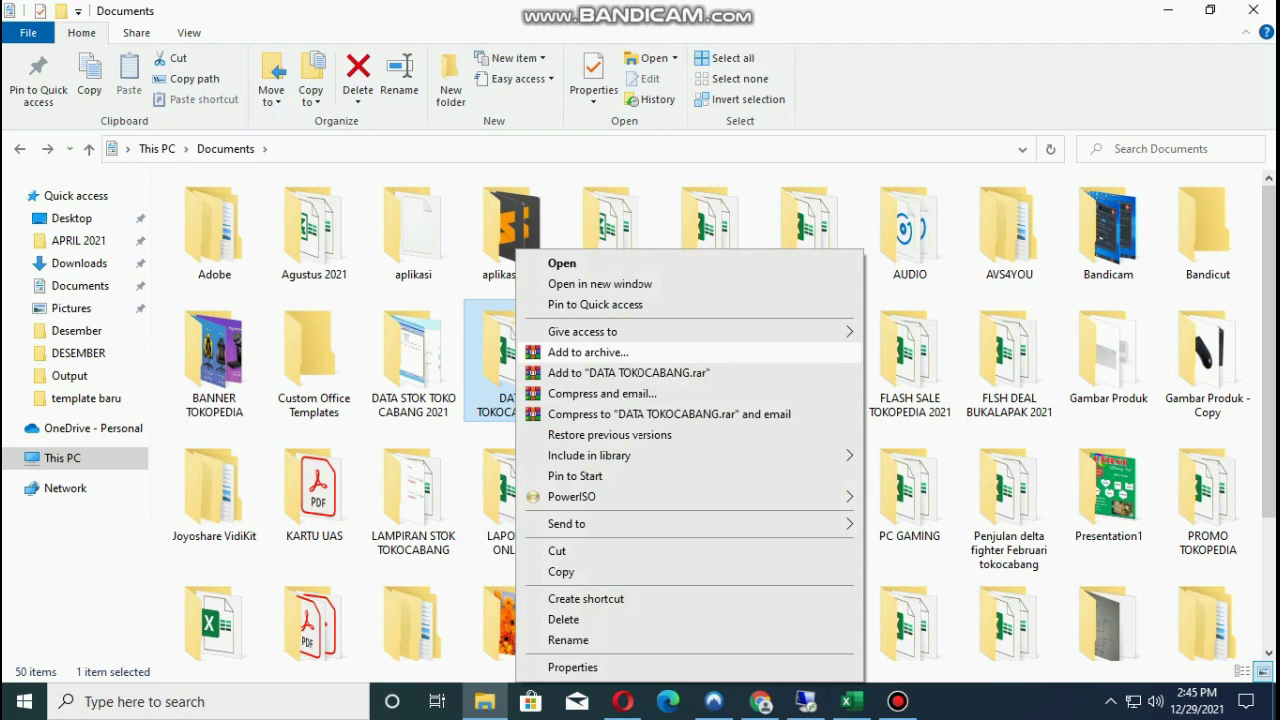
pyautogui.click(588, 352)
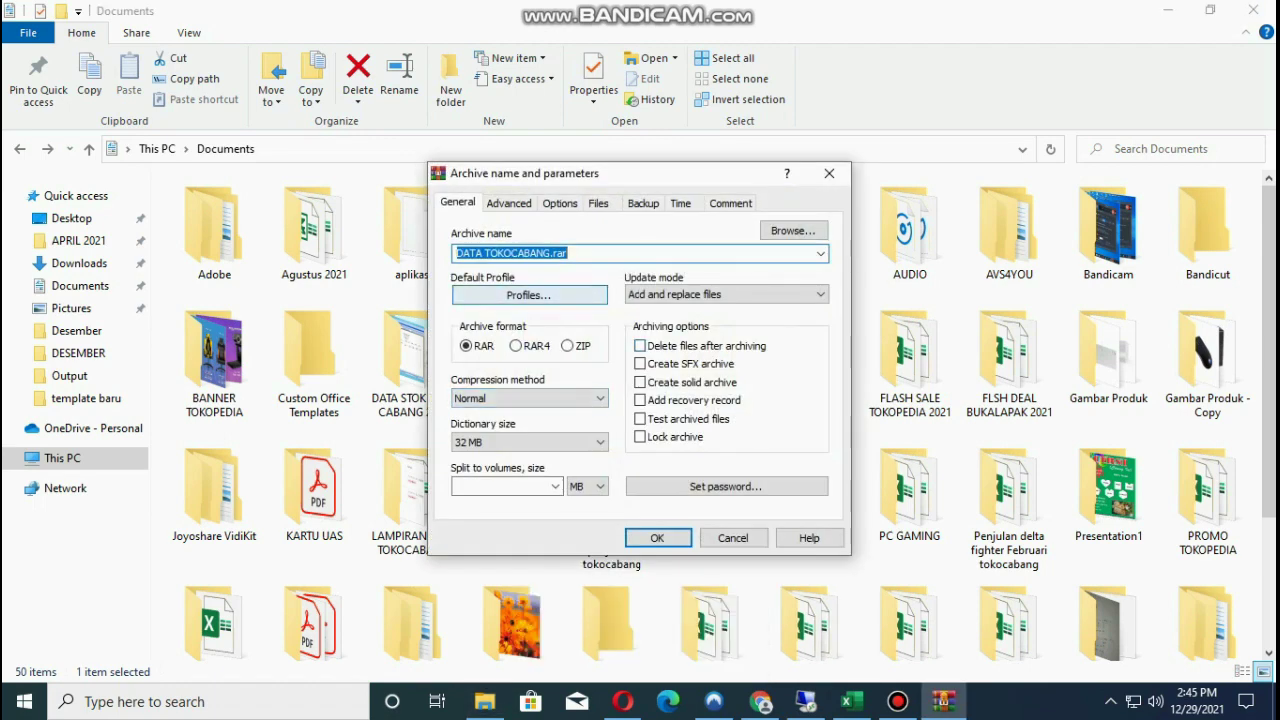
pyautogui.click(466, 345)
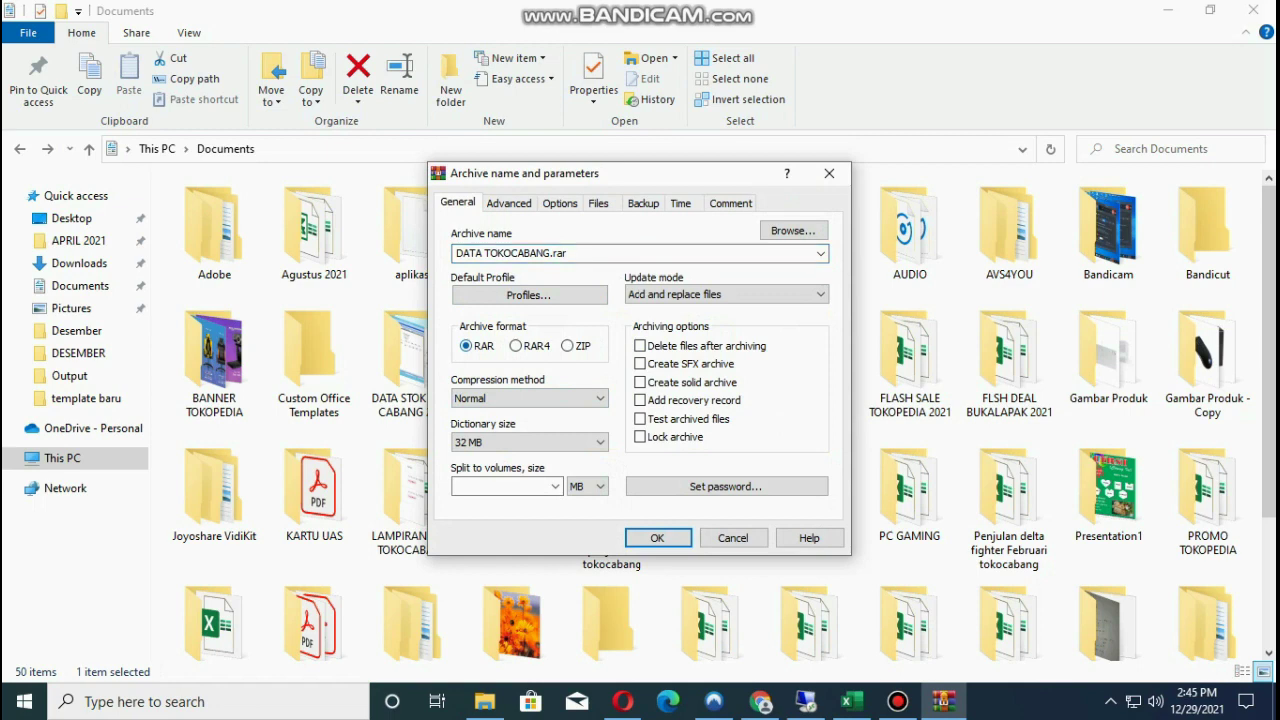
pyautogui.click(515, 345)
pyautogui.click(567, 345)
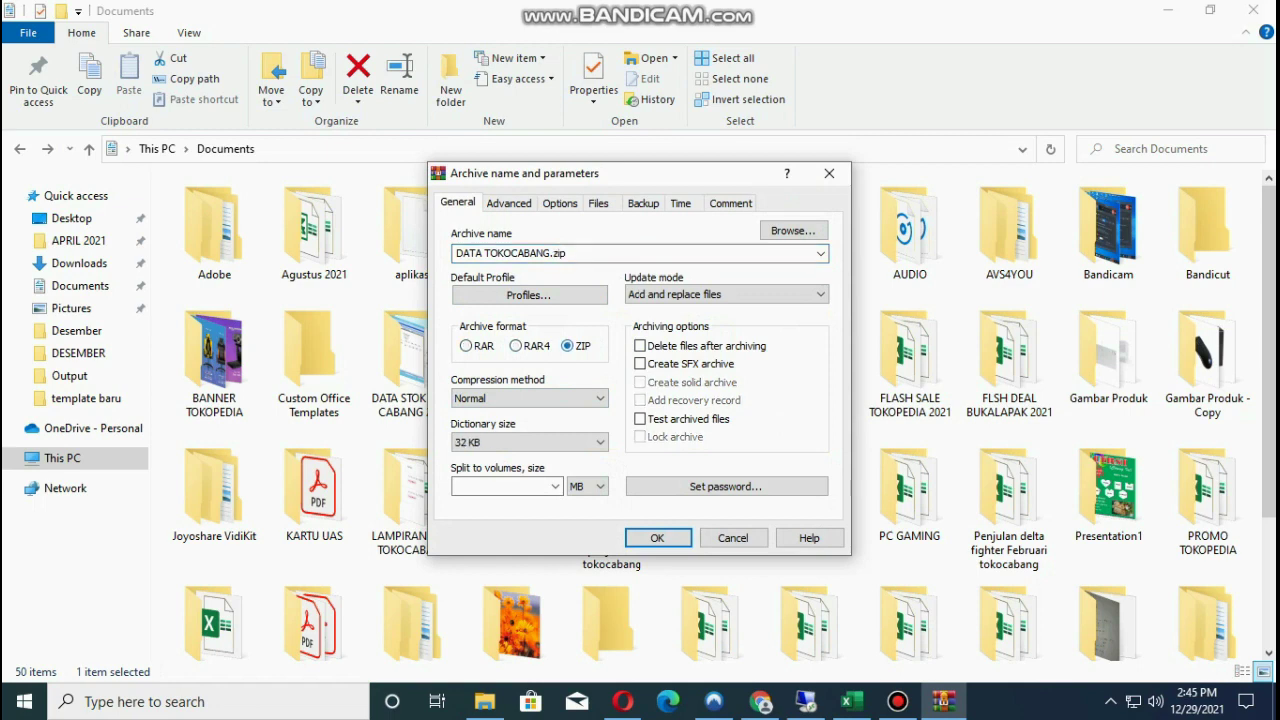
pyautogui.click(466, 345)
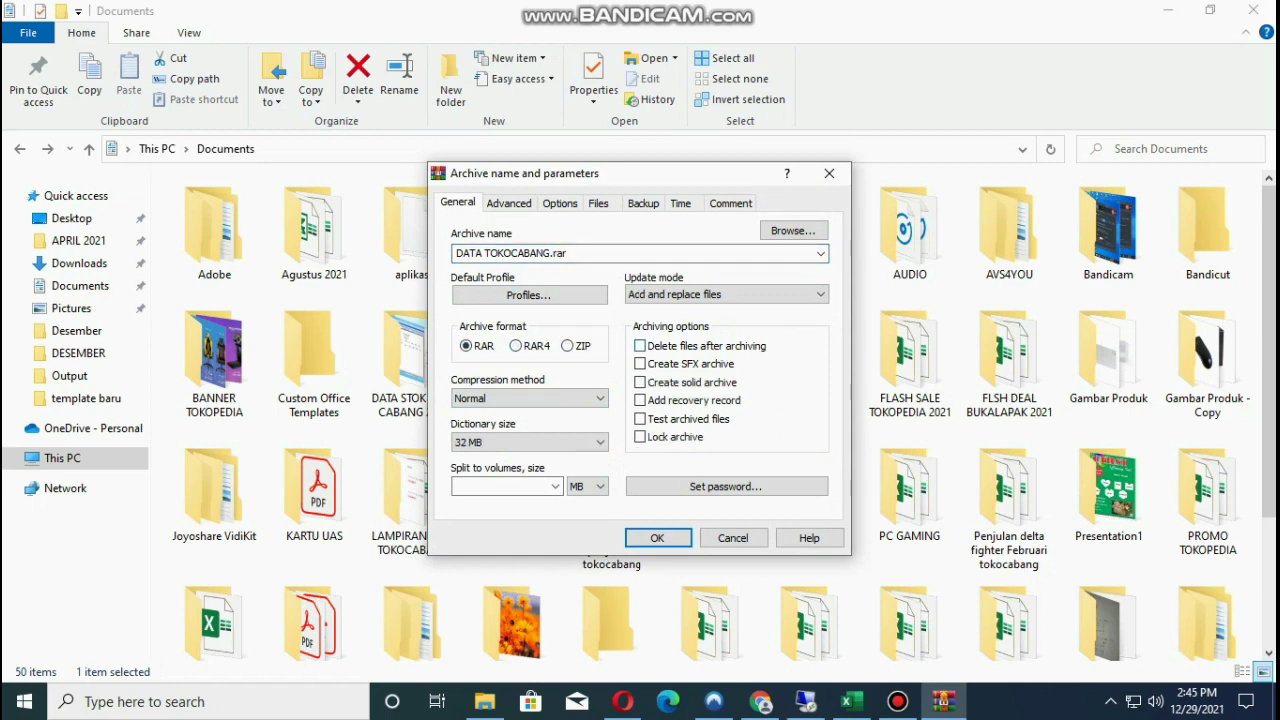
pyautogui.click(726, 486)
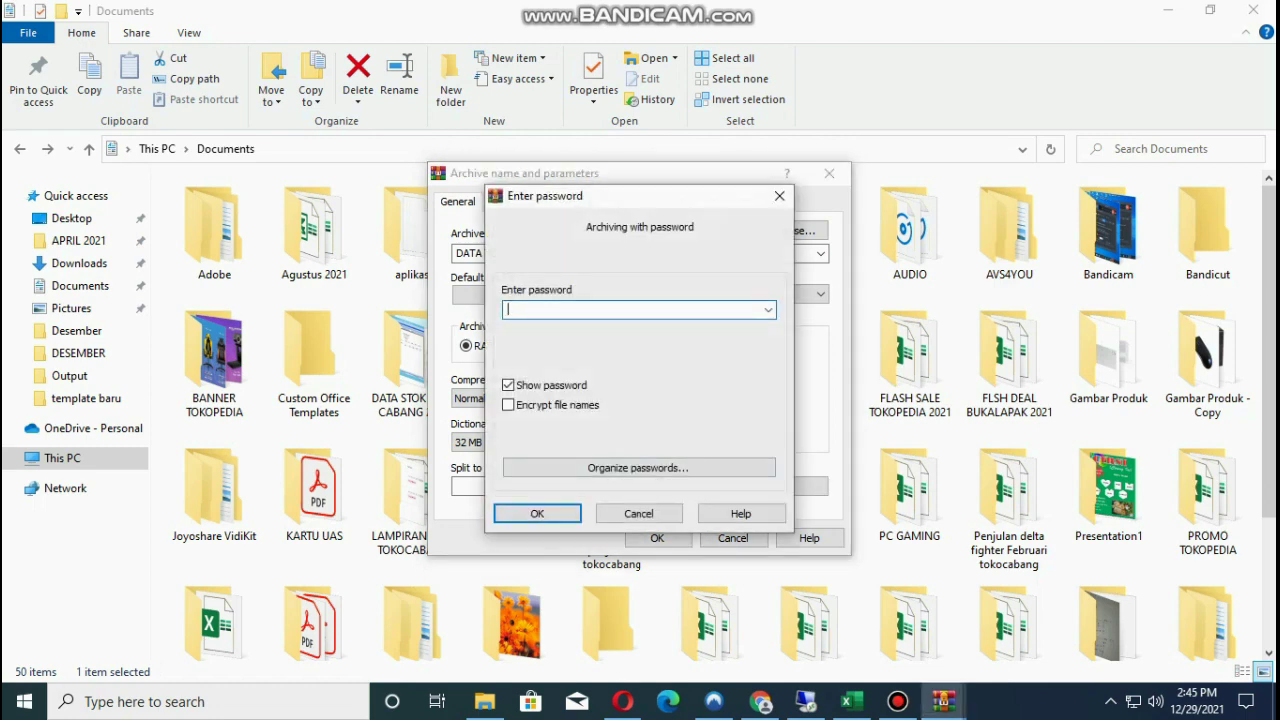
pyautogui.write('123')
pyautogui.press('Return')
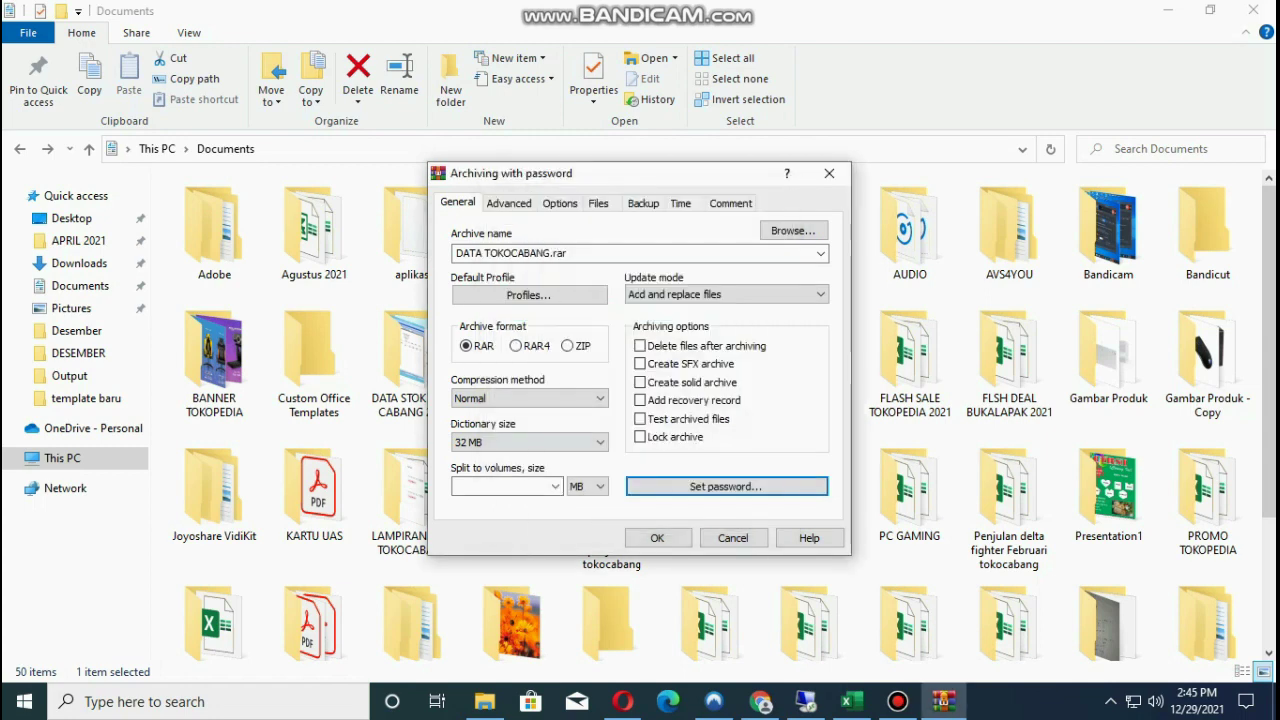
pyautogui.press('Return')
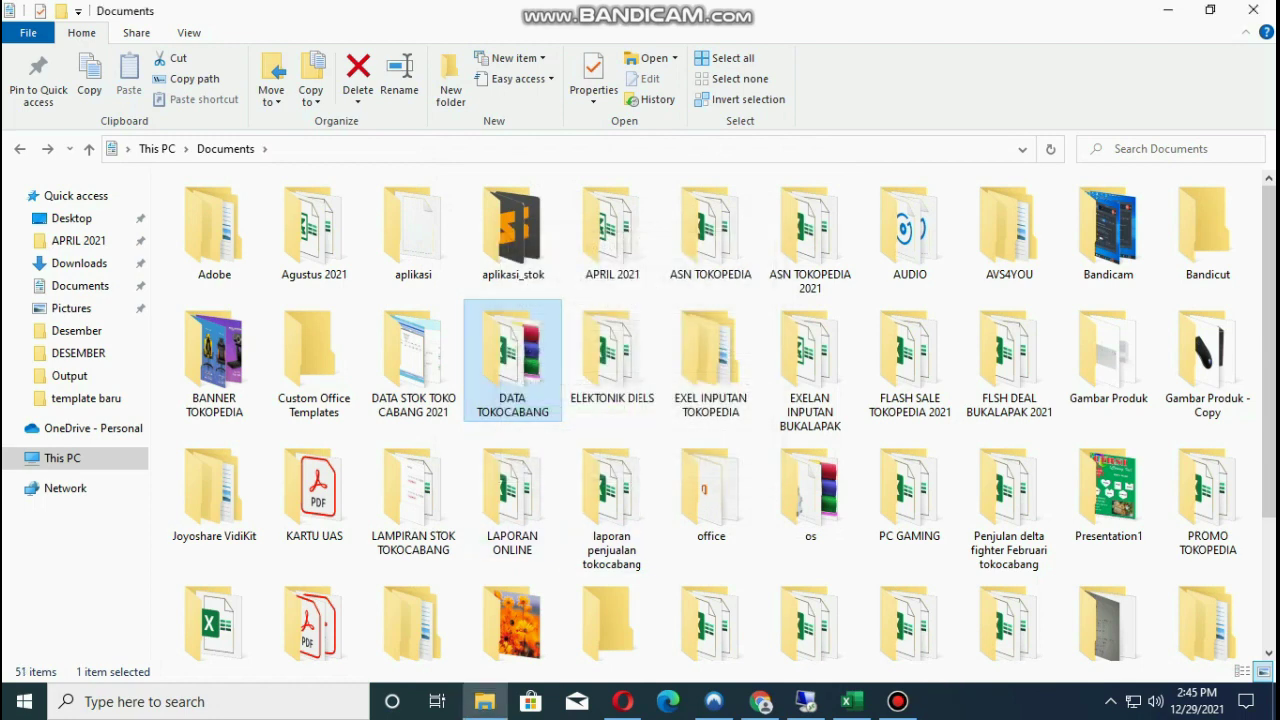
# Open the new DATA TOKOCABANG.rar archive in WinRAR.
pyautogui.scroll(-3, 760, 450)
pyautogui.click(612, 560)
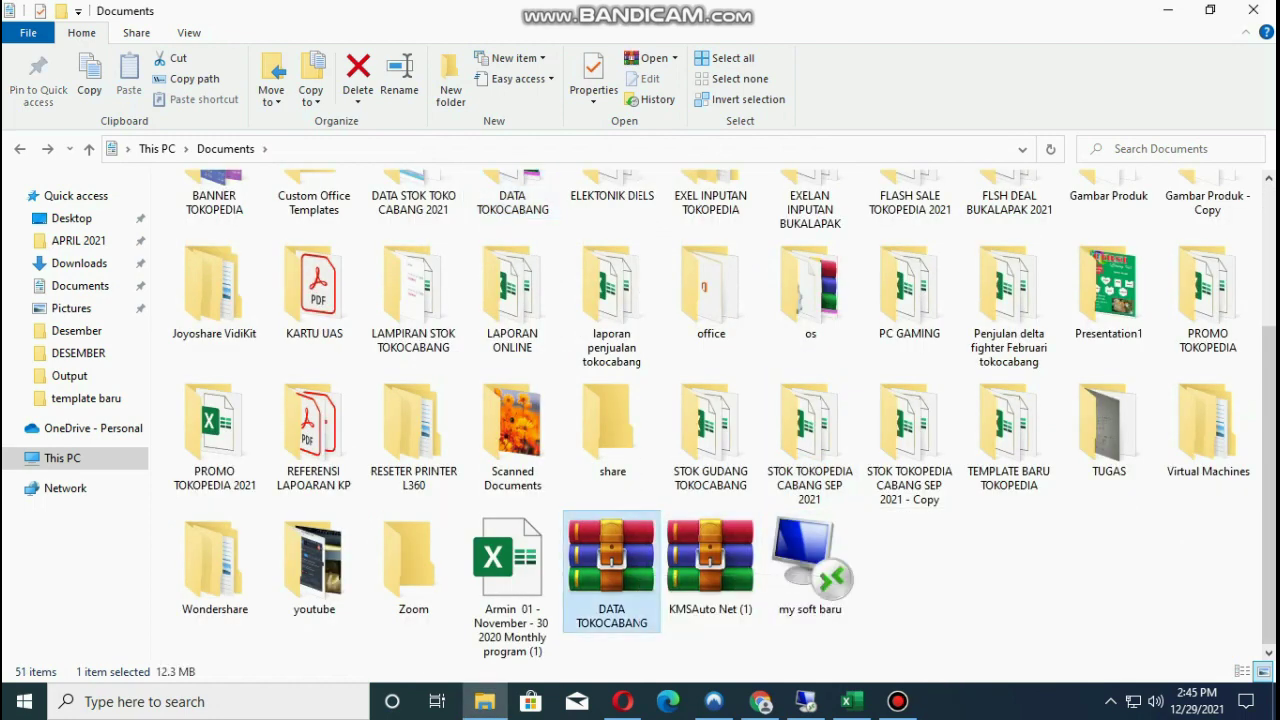
pyautogui.scroll(3, 600, 540)
pyautogui.click(512, 360)
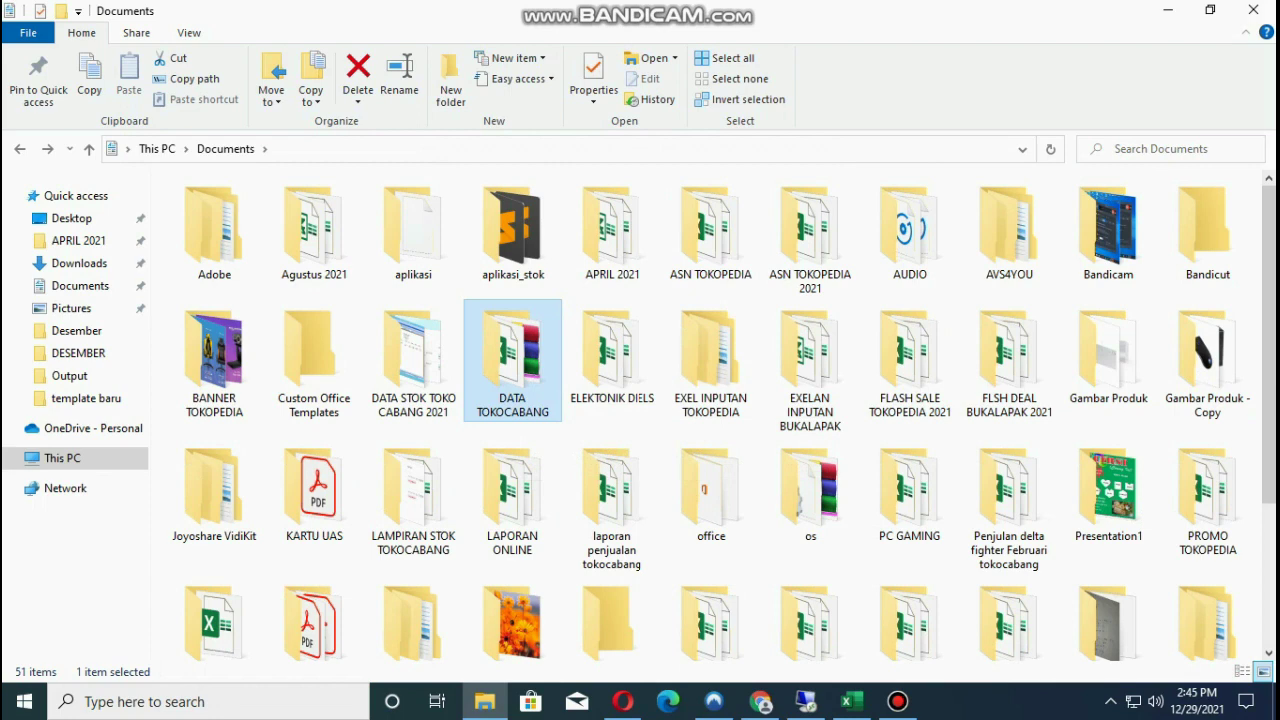
pyautogui.scroll(-3, 612, 560)
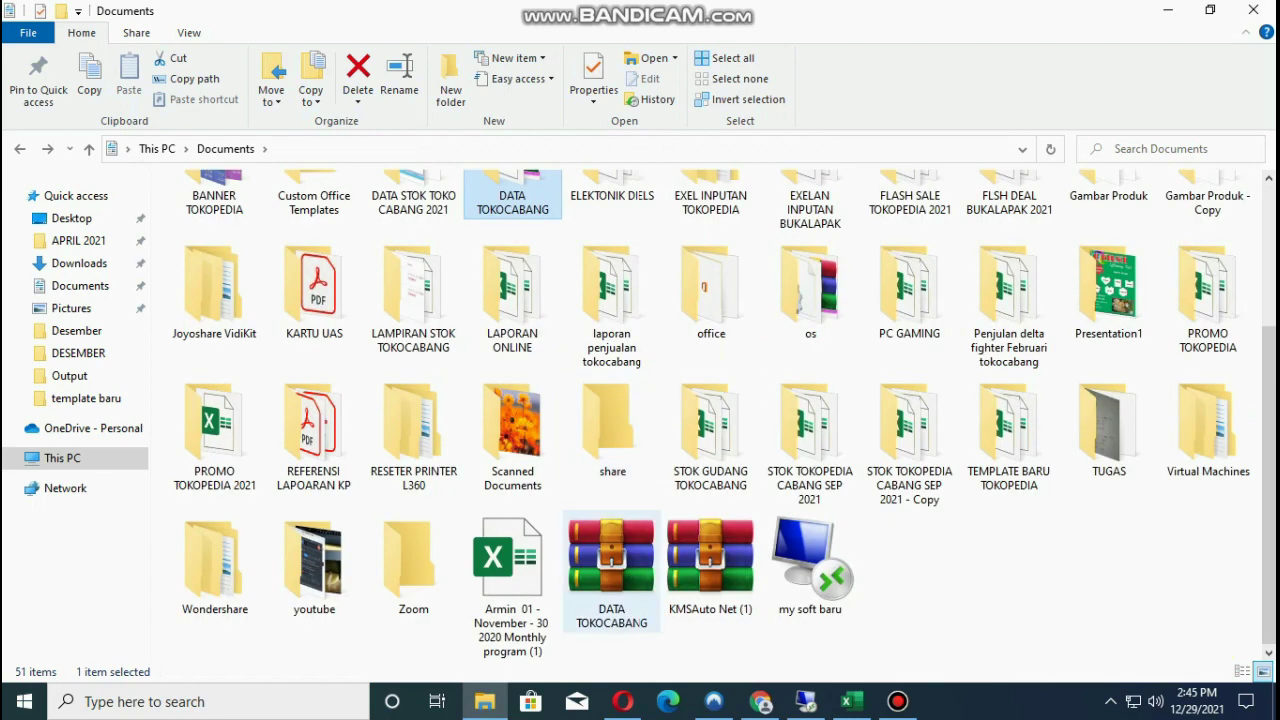
pyautogui.click(612, 560)
pyautogui.rightClick(619, 562)
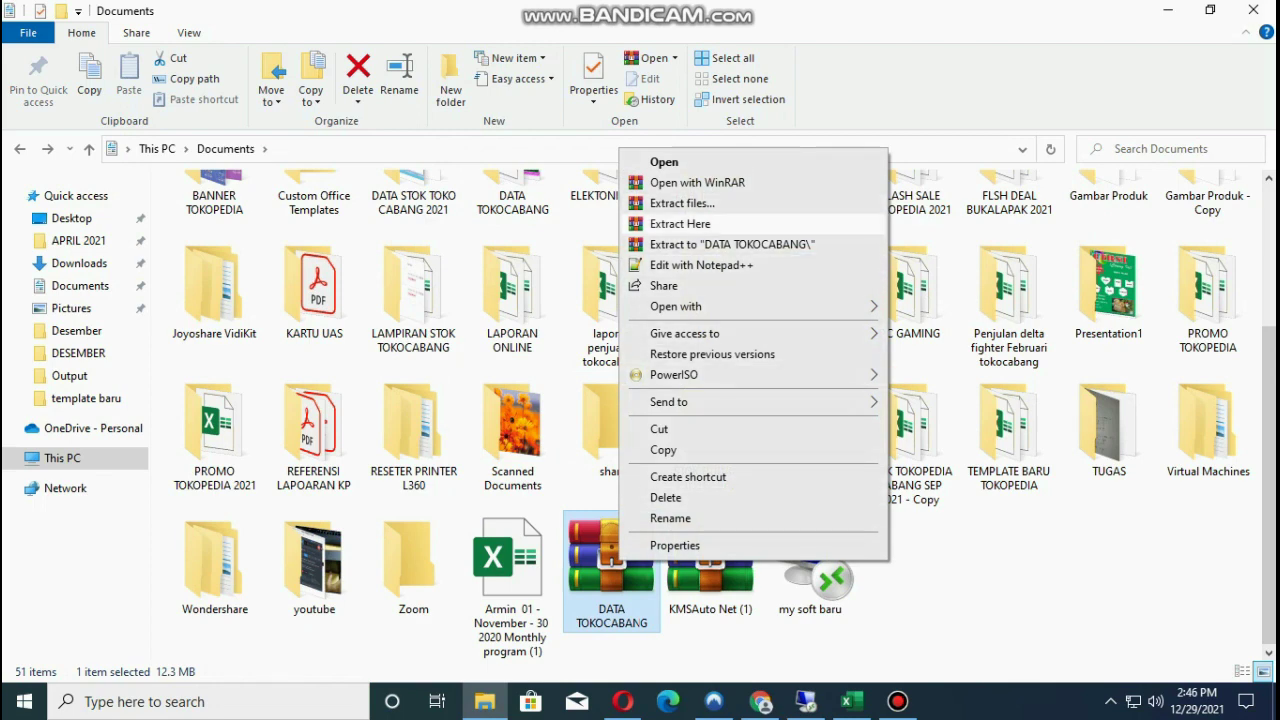
pyautogui.click(680, 223)
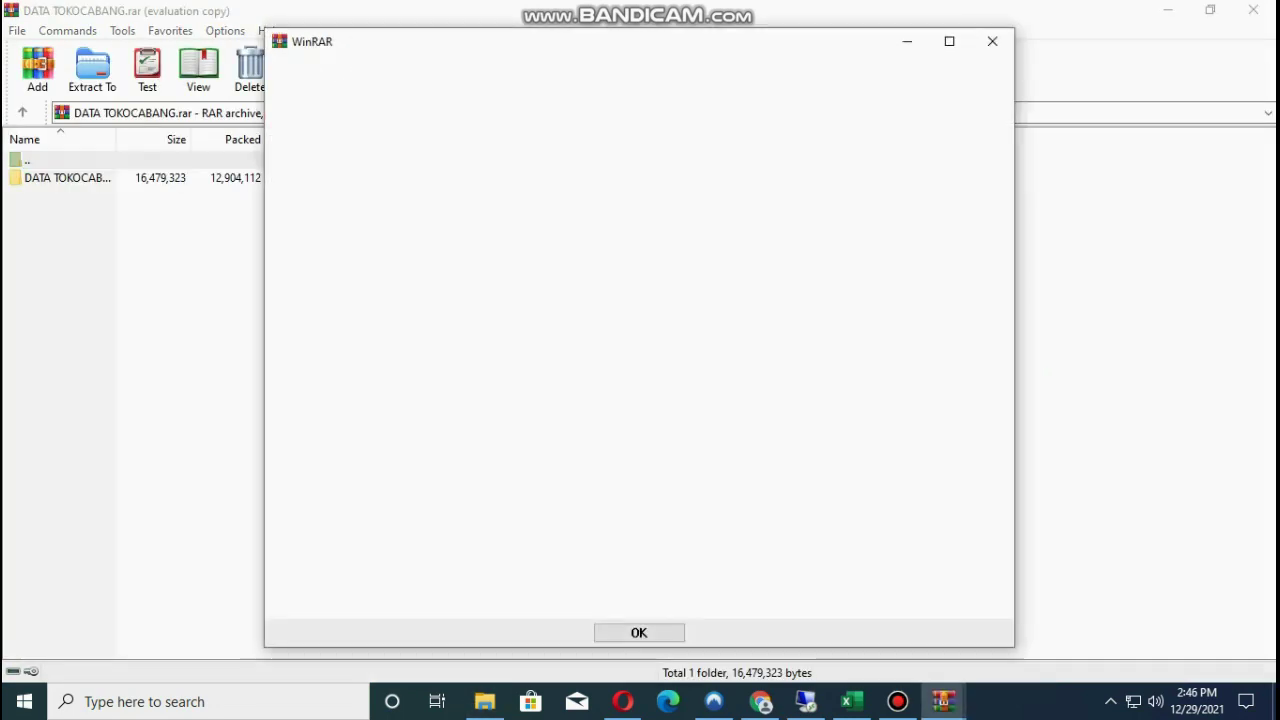
# Open Bulan Desember 2019.xlsx from the archive's DATA TOKOCABANG folder, entering the archive password.
pyautogui.click(992, 40)
pyautogui.doubleClick(60, 177)
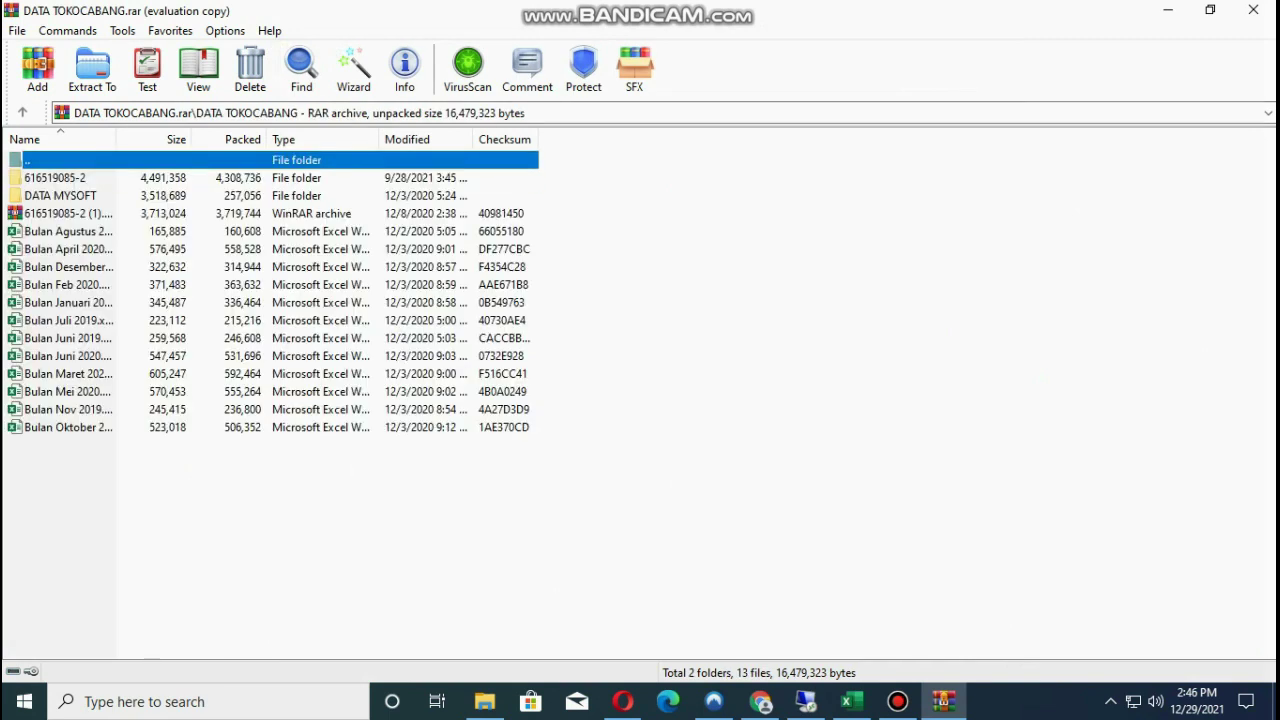
pyautogui.doubleClick(68, 267)
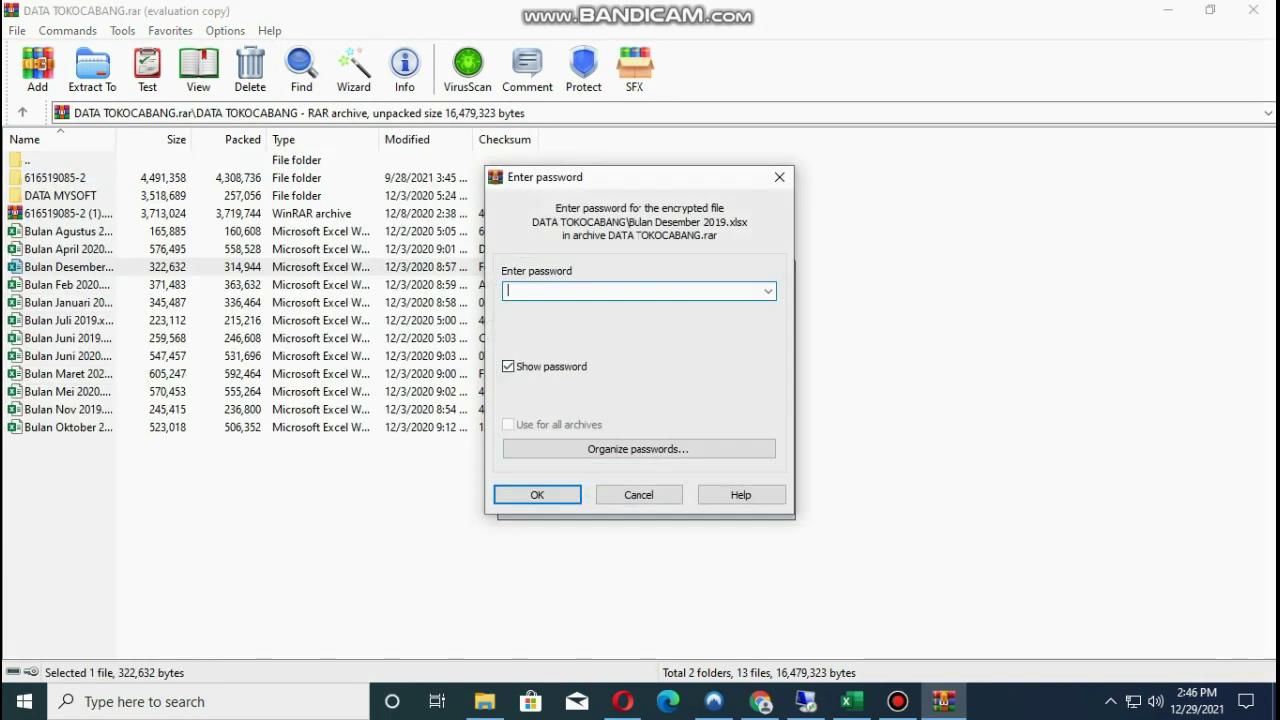
pyautogui.write('123')
pyautogui.press('Return')
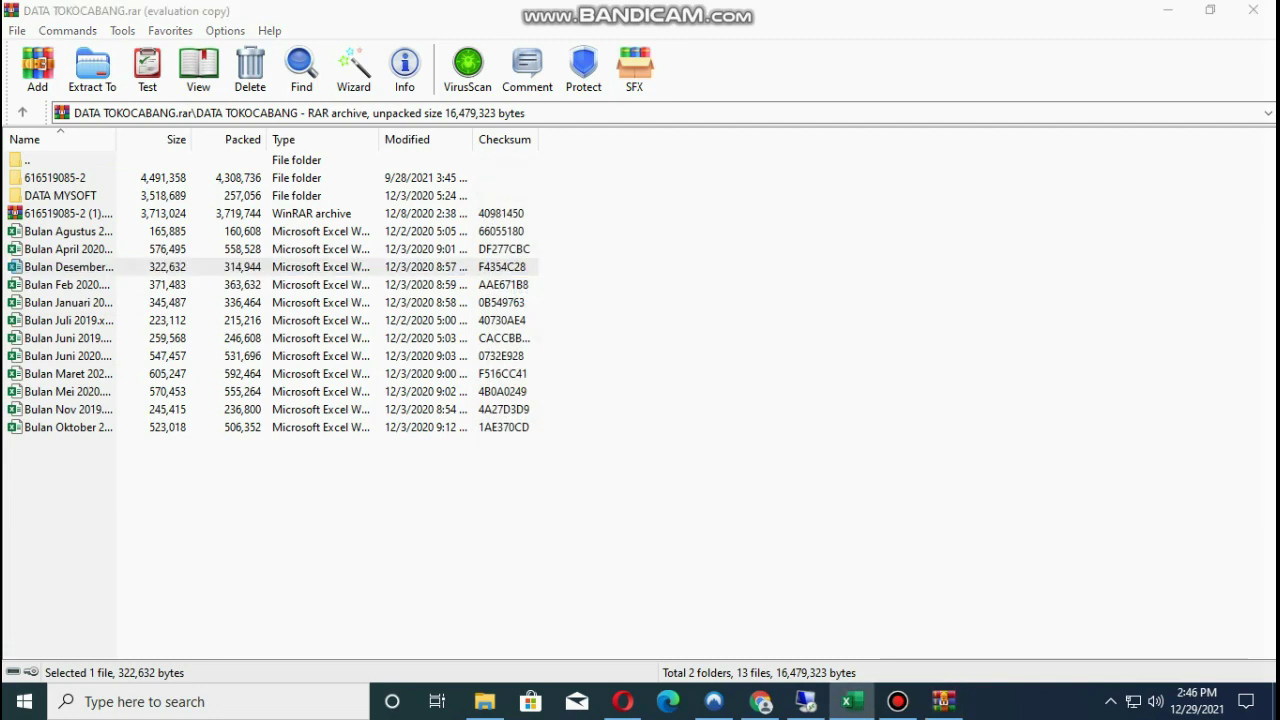
# Check the workbook's Dari Tokopedia sheet, then close the archive to return to Documents.
pyautogui.hotkey('alt', 'Tab')
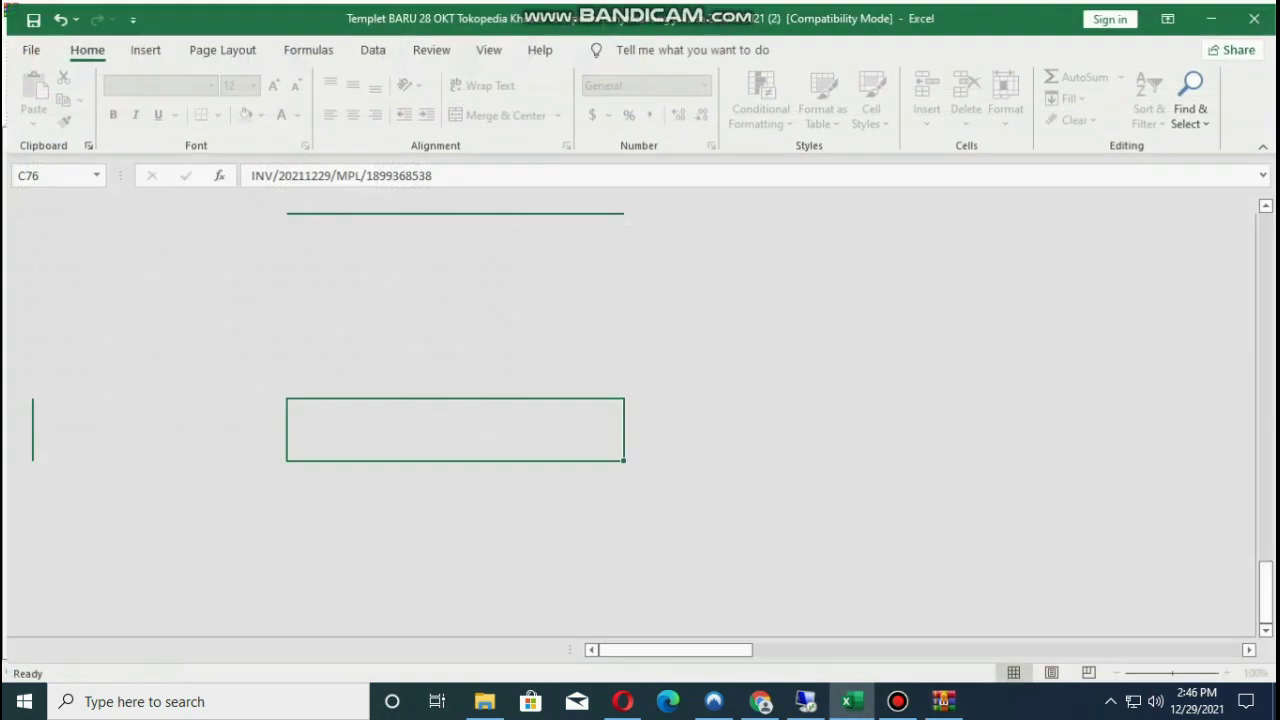
pyautogui.click(780, 370)
pyautogui.hotkey('ctrl', 'pagedown')
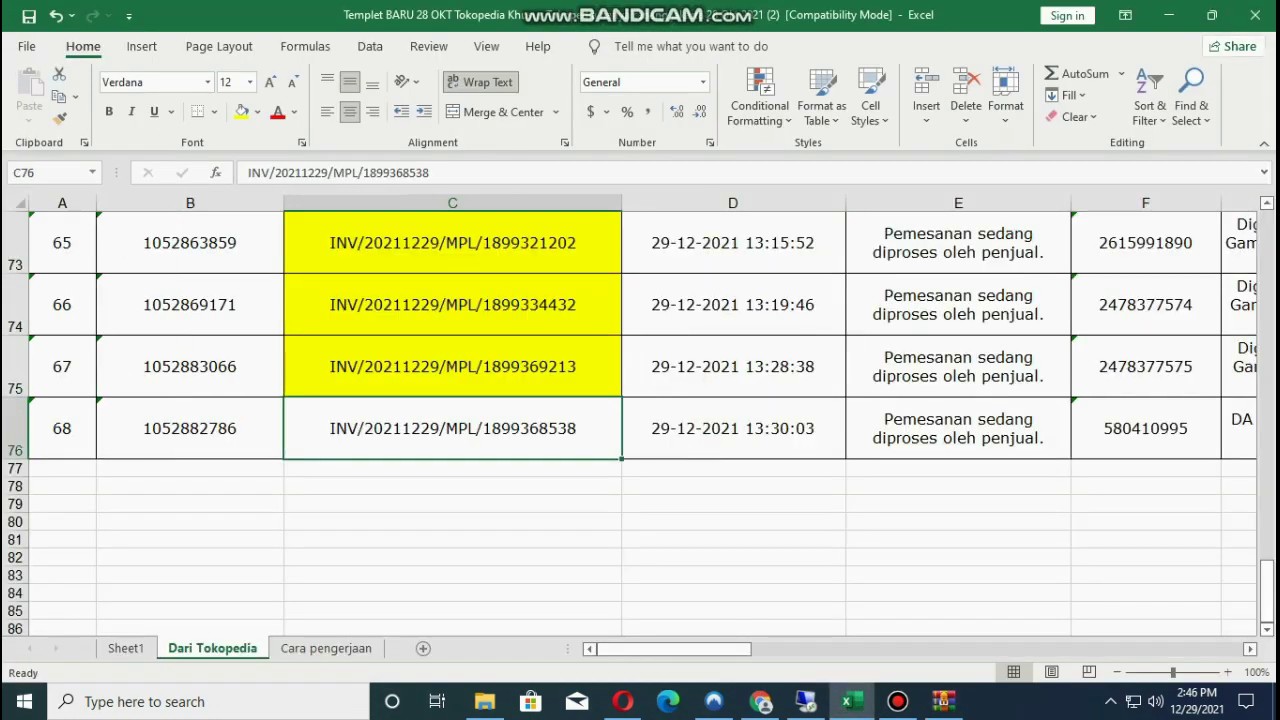
pyautogui.hotkey('alt', 'Tab')
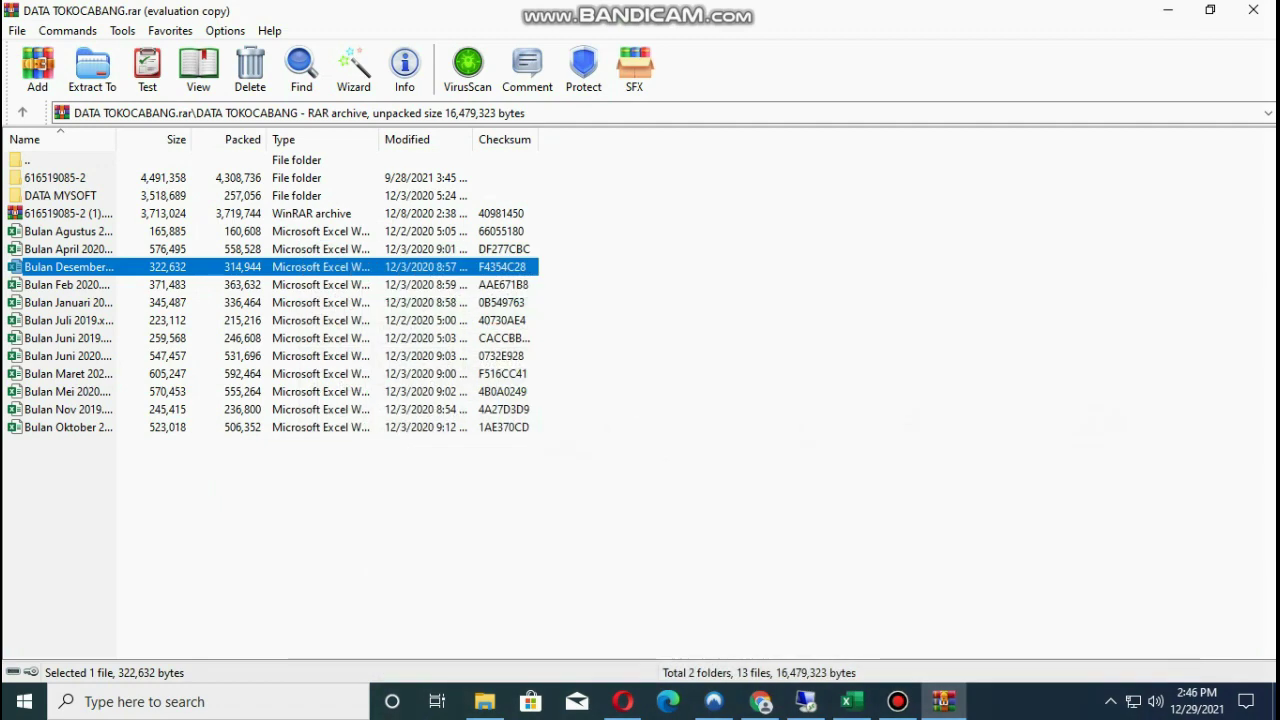
pyautogui.hotkey('alt', 'Tab')
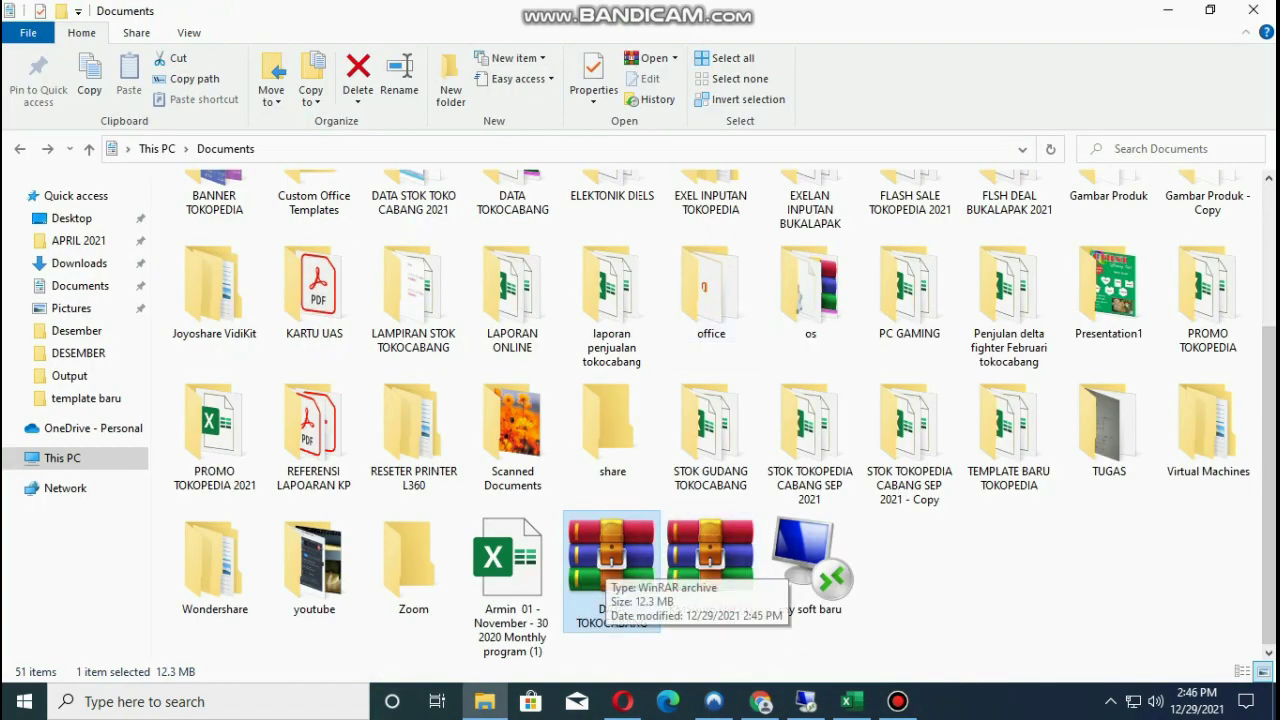
# Extract DATA TOKOCABANG.rar here using its password, replacing all existing files.
pyautogui.rightClick(606, 566)
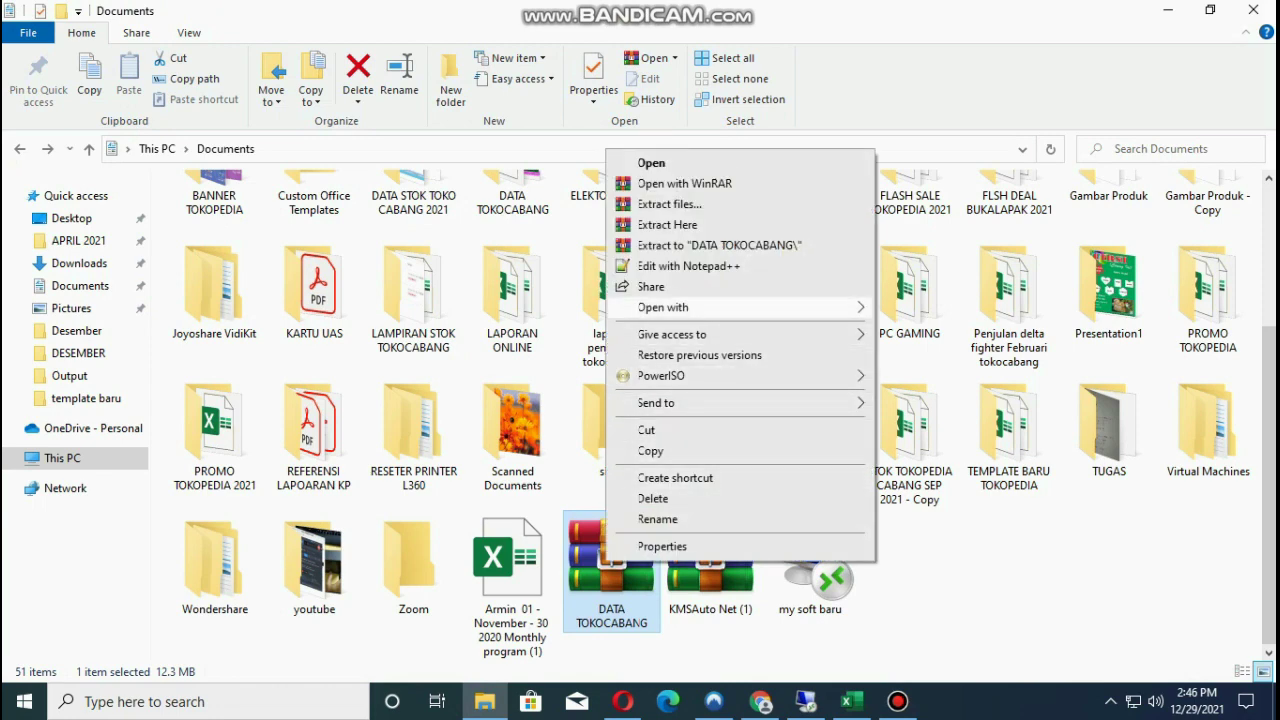
pyautogui.moveTo(700, 307)
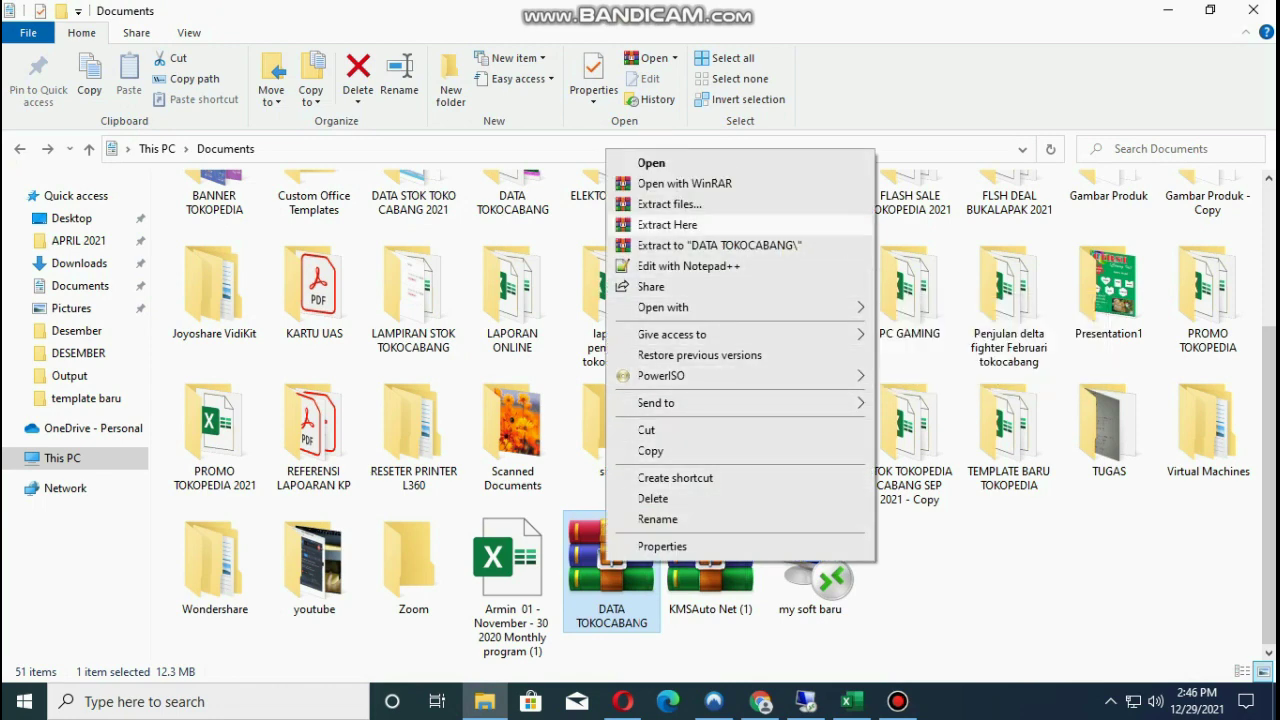
pyautogui.click(668, 224)
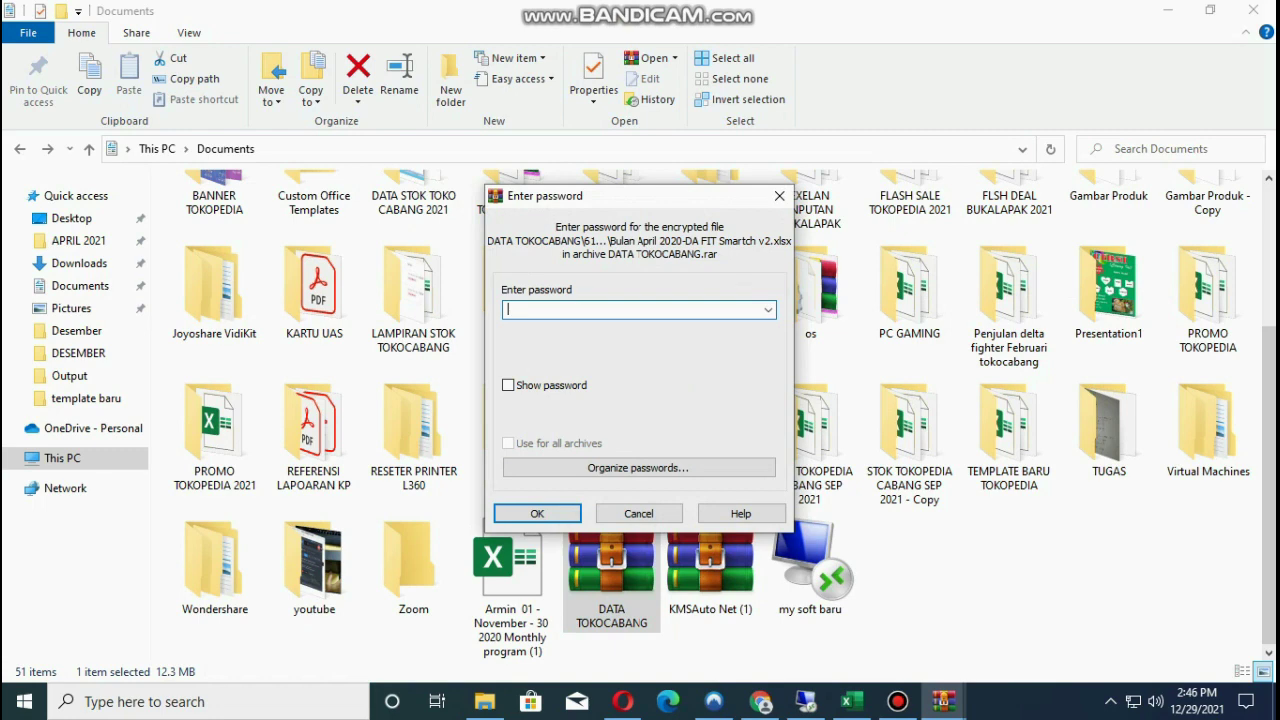
pyautogui.write('•••')
pyautogui.hotkey('alt', 's')
pyautogui.hotkey('alt', 's')
pyautogui.press('Return')
pyautogui.press('Return')
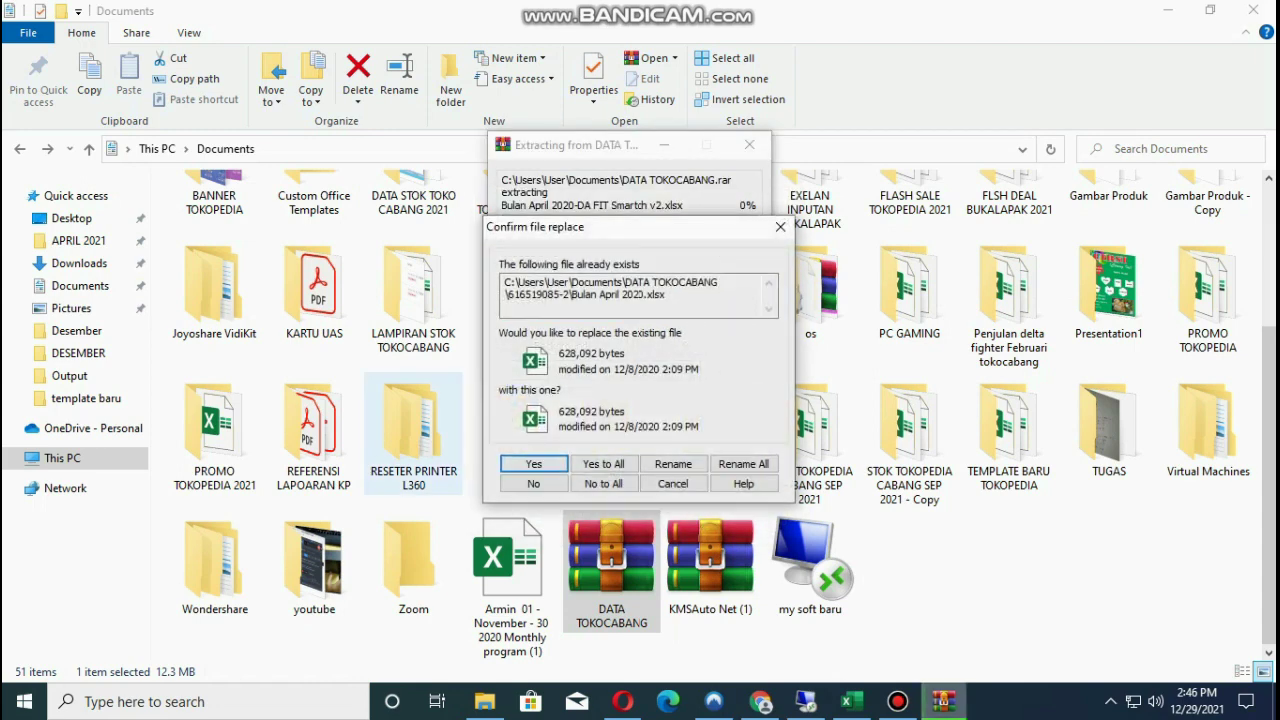
pyautogui.press('Tab')
pyautogui.press('Return')
# Open the extracted DATA TOKOCABANG folder to see its 15 items.
pyautogui.scroll(2, 413, 300)
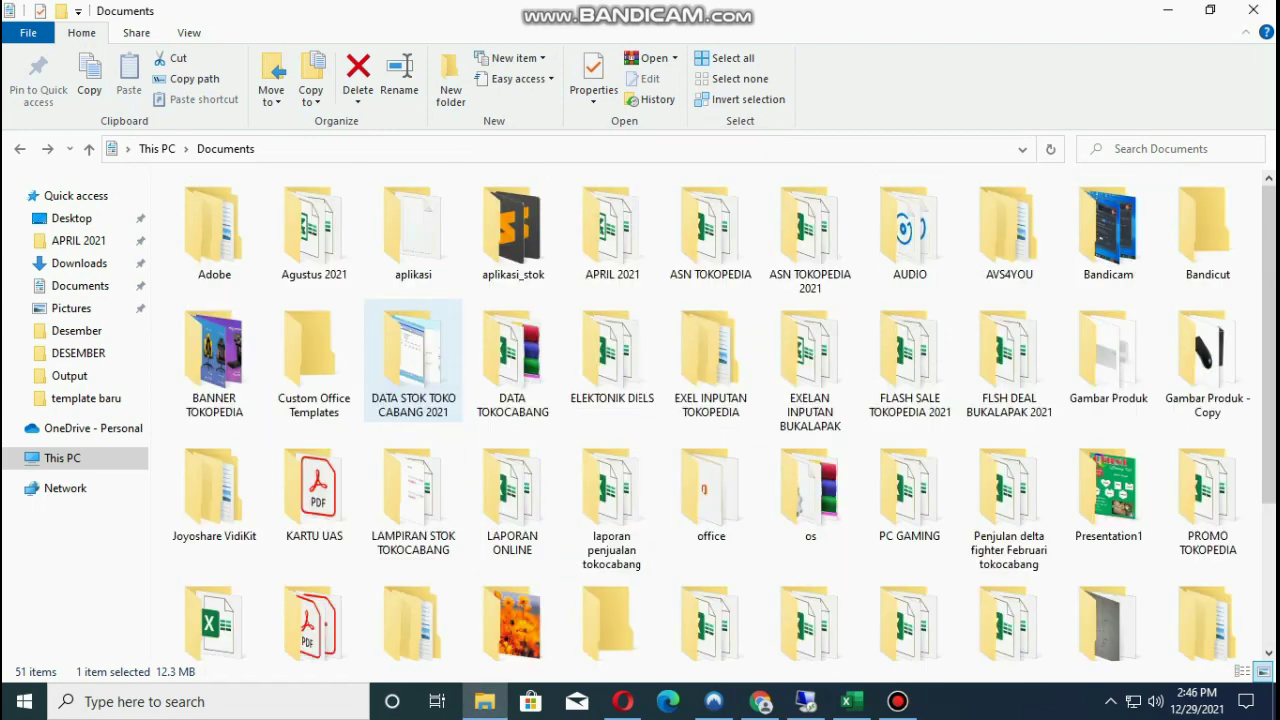
pyautogui.scroll(-2, 413, 300)
pyautogui.scroll(2, 413, 300)
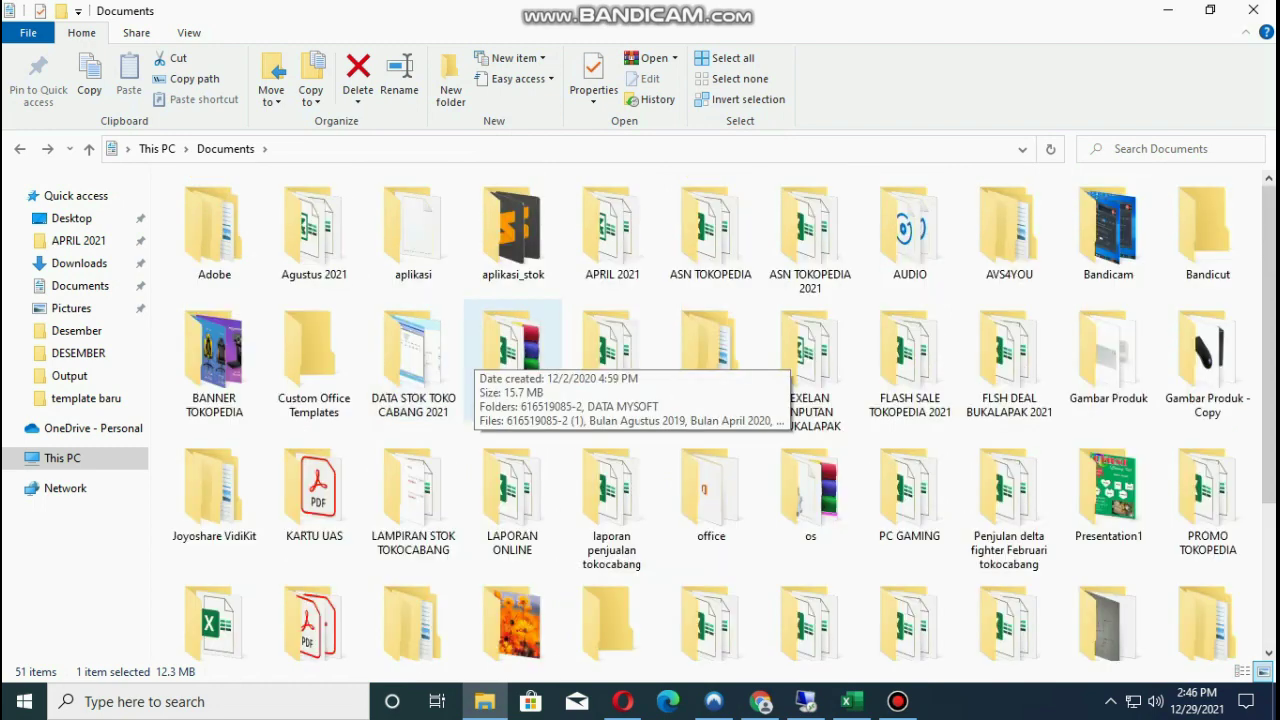
pyautogui.doubleClick(490, 350)
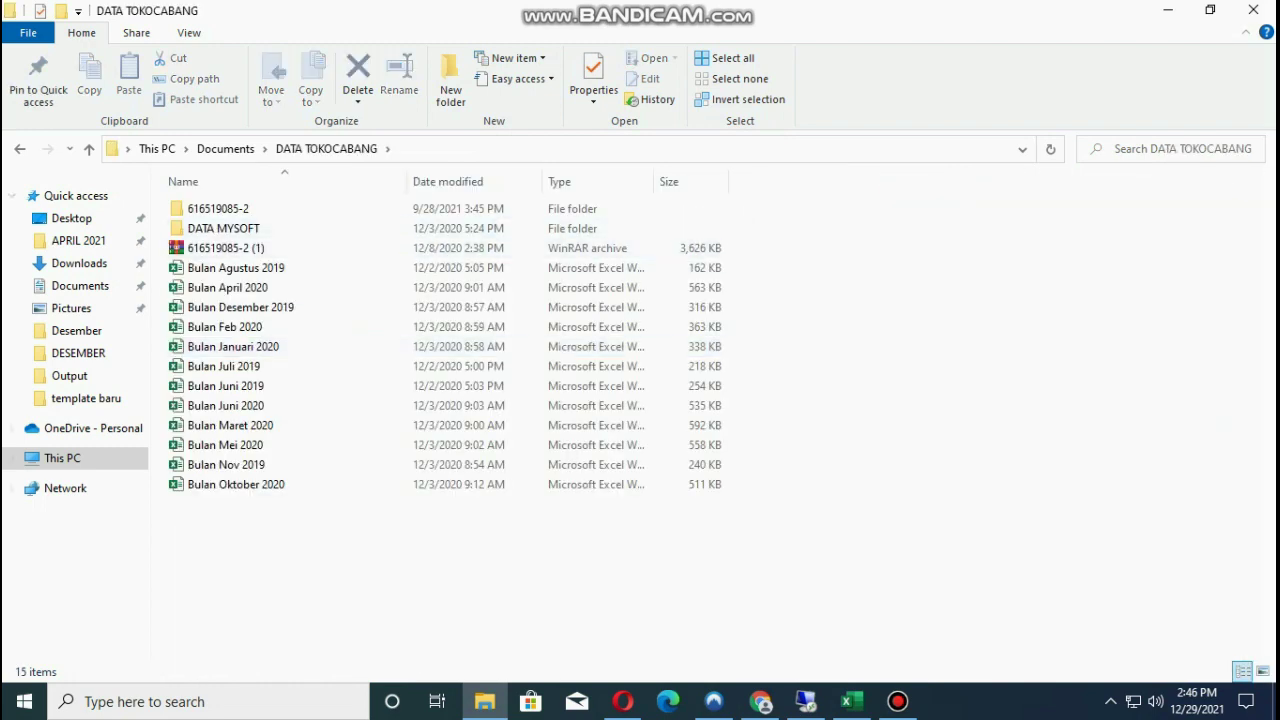
# Return to Documents and delete the DATA TOKOCABANG.rar archive.
pyautogui.press('BackSpace')
pyautogui.scroll(-2, 611, 575)
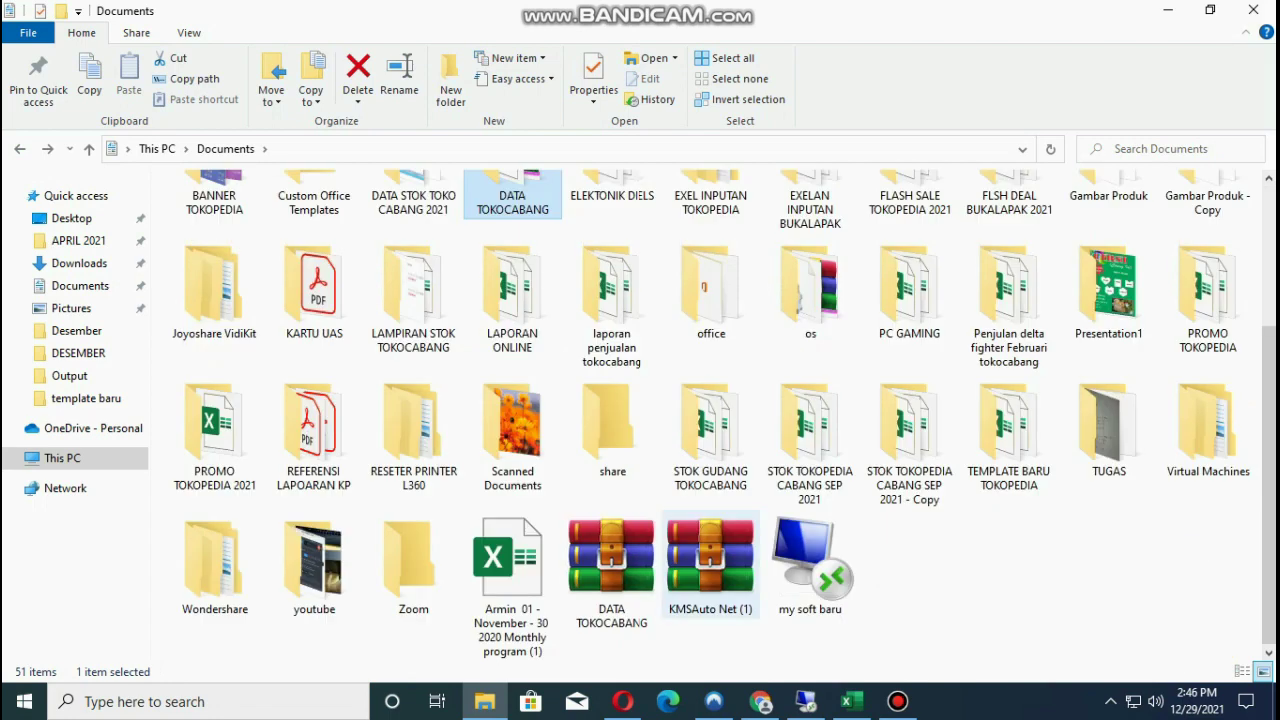
pyautogui.click(611, 570)
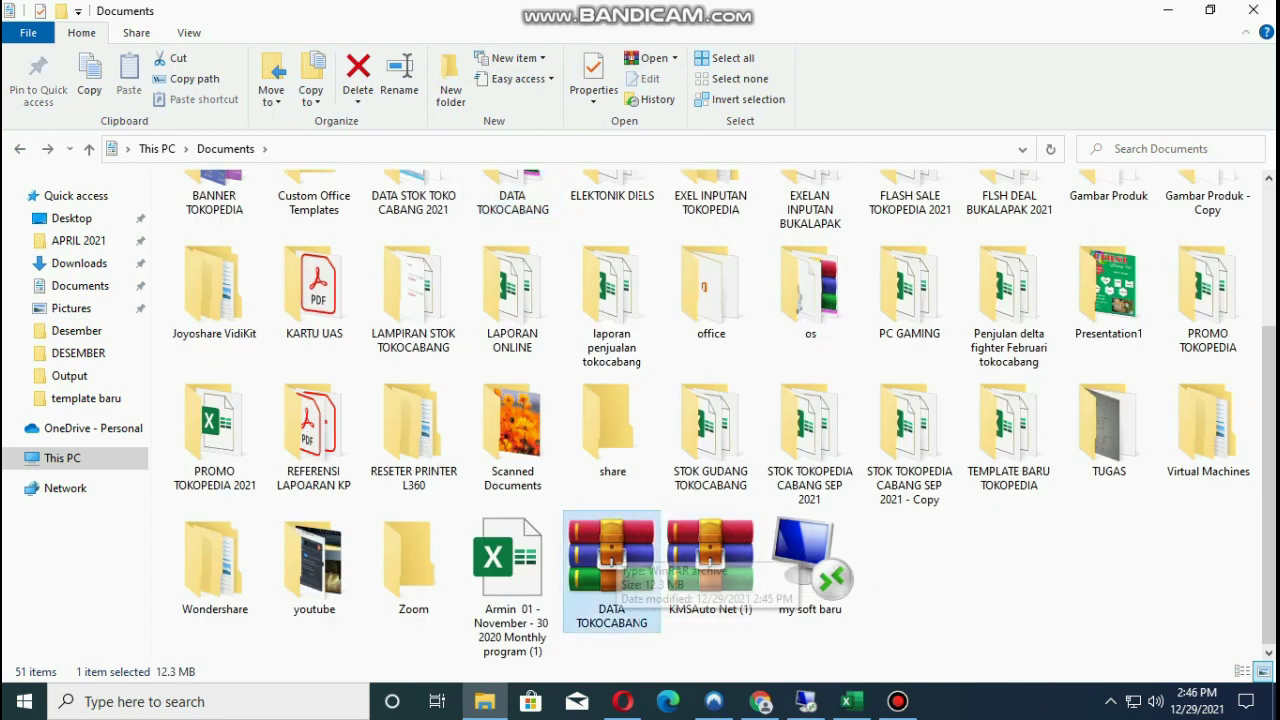
pyautogui.press('Delete')
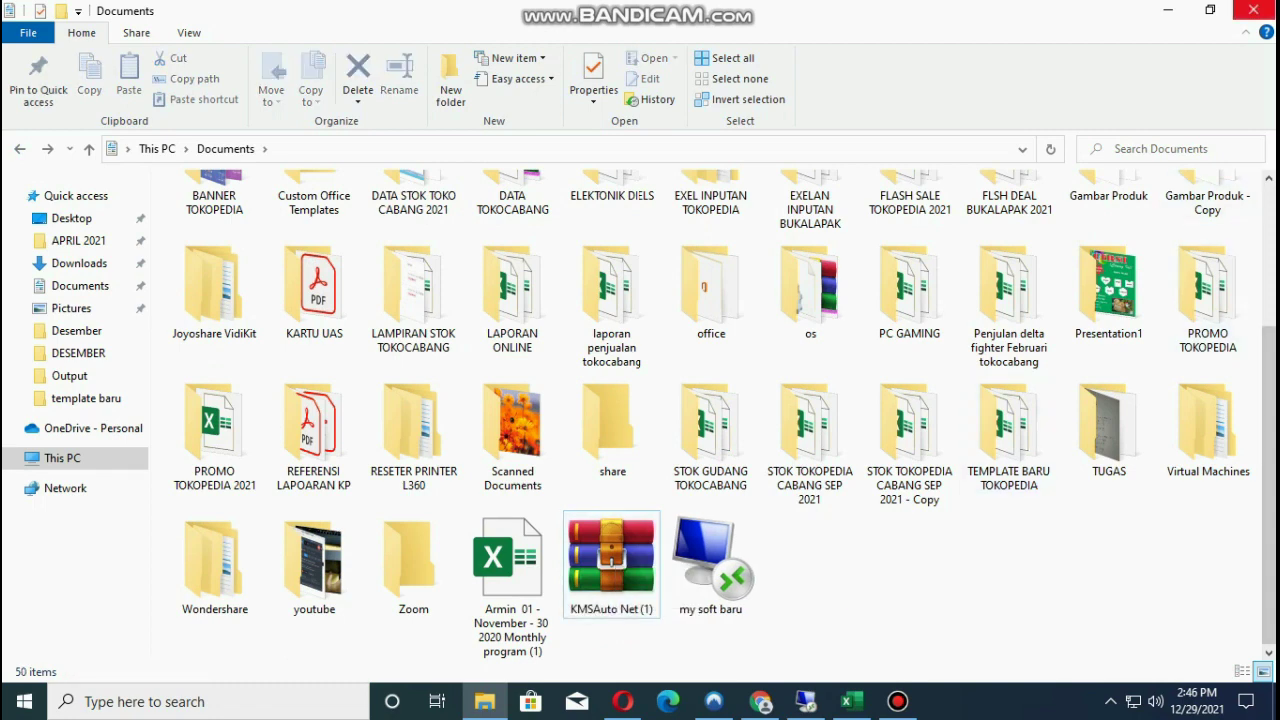
# Close Explorer, refresh the desktop, and reopen the Documents folder.
pyautogui.click(1253, 10)
pyautogui.rightClick(760, 186)
pyautogui.click(809, 268)
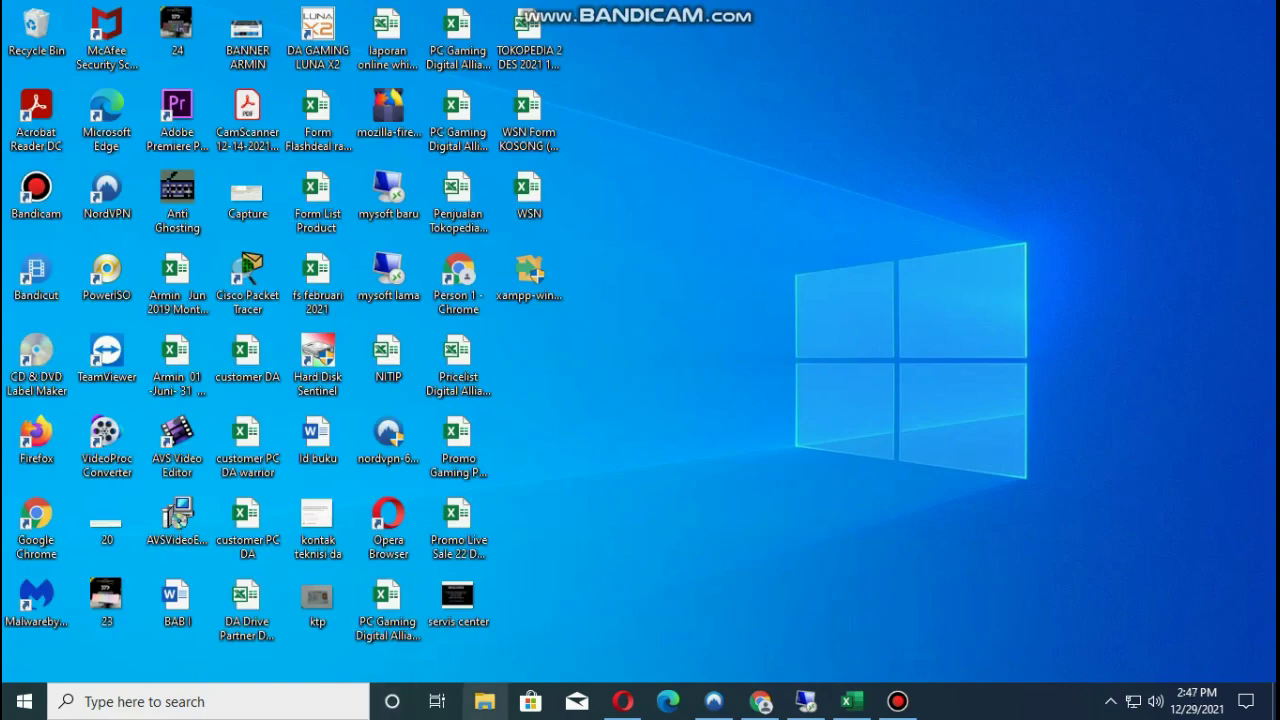
pyautogui.click(484, 701)
pyautogui.click(80, 285)
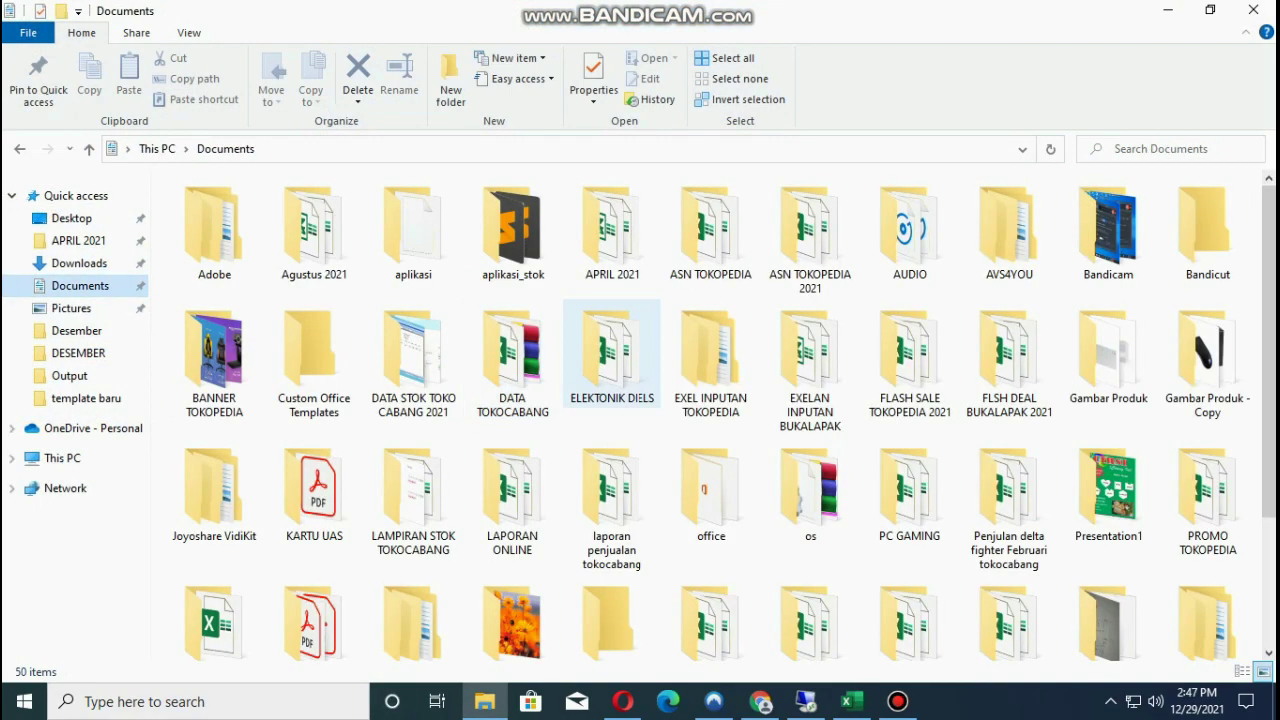
# Review the DATA TOKOCABANG folder's properties on its General, Sharing and Previous Versions tabs.
pyautogui.click(512, 355)
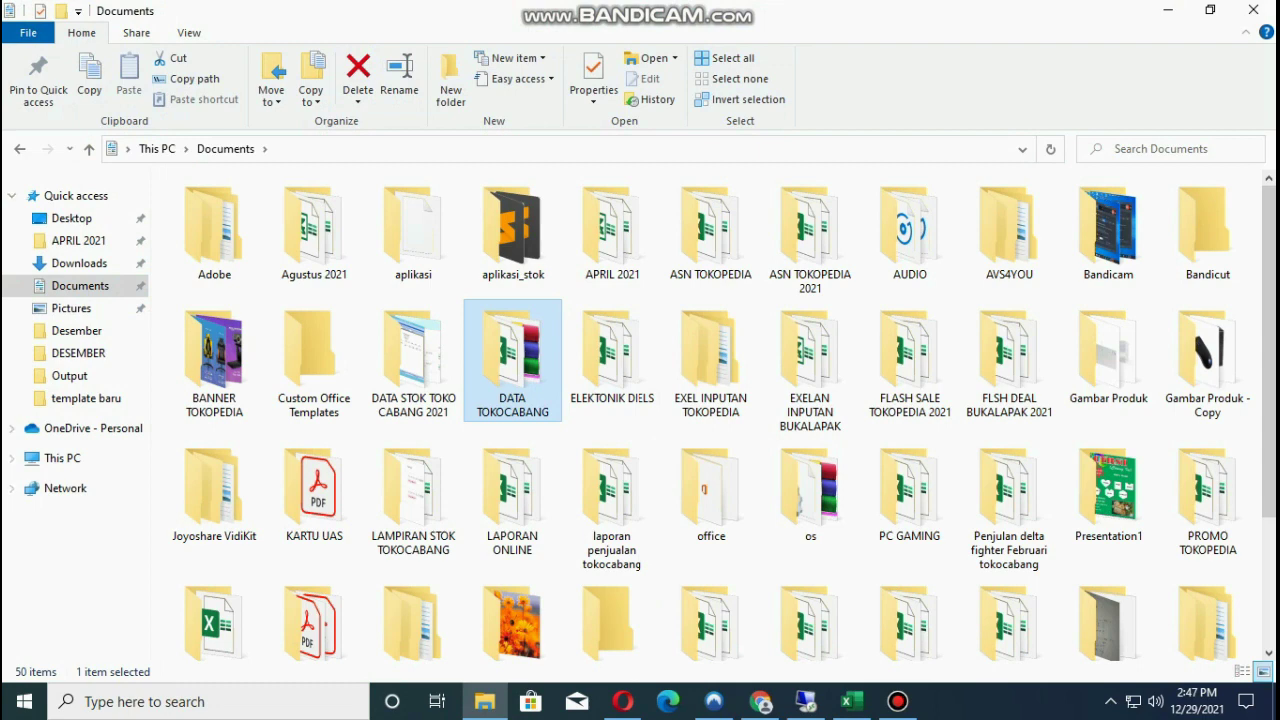
pyautogui.rightClick(512, 355)
pyautogui.click(569, 667)
pyautogui.click(594, 267)
pyautogui.click(661, 267)
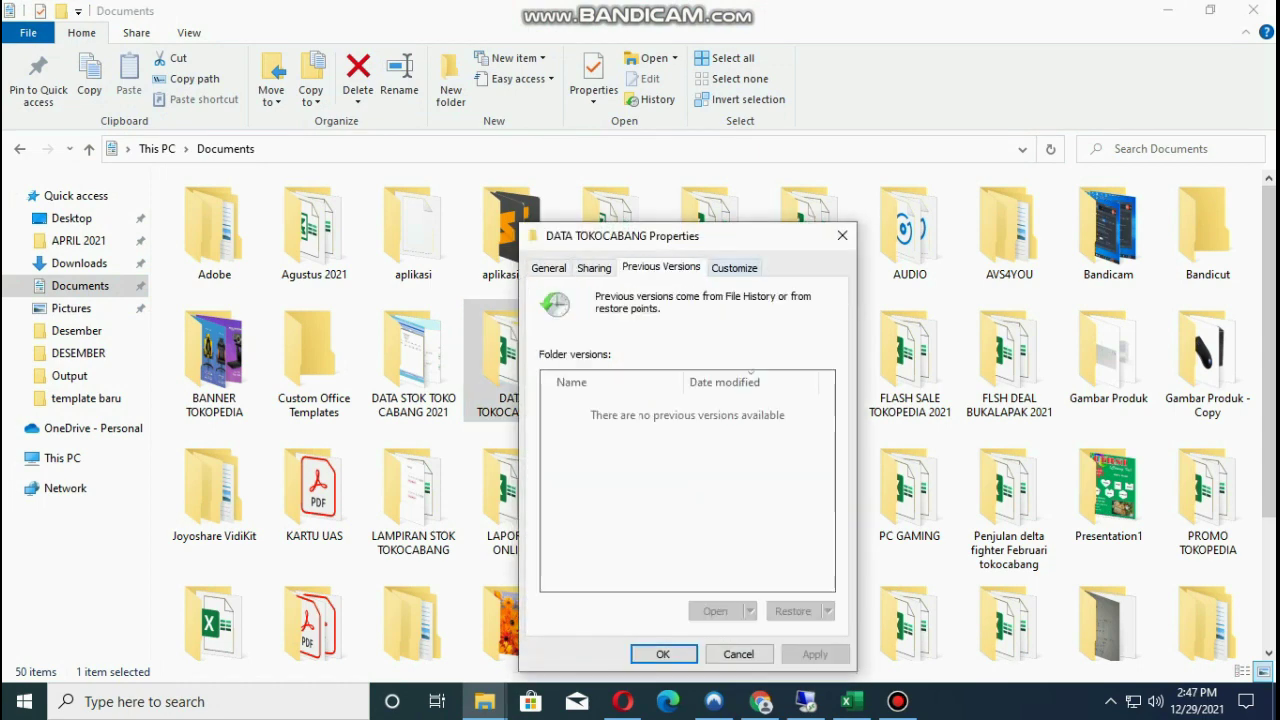
pyautogui.click(594, 267)
pyautogui.click(548, 267)
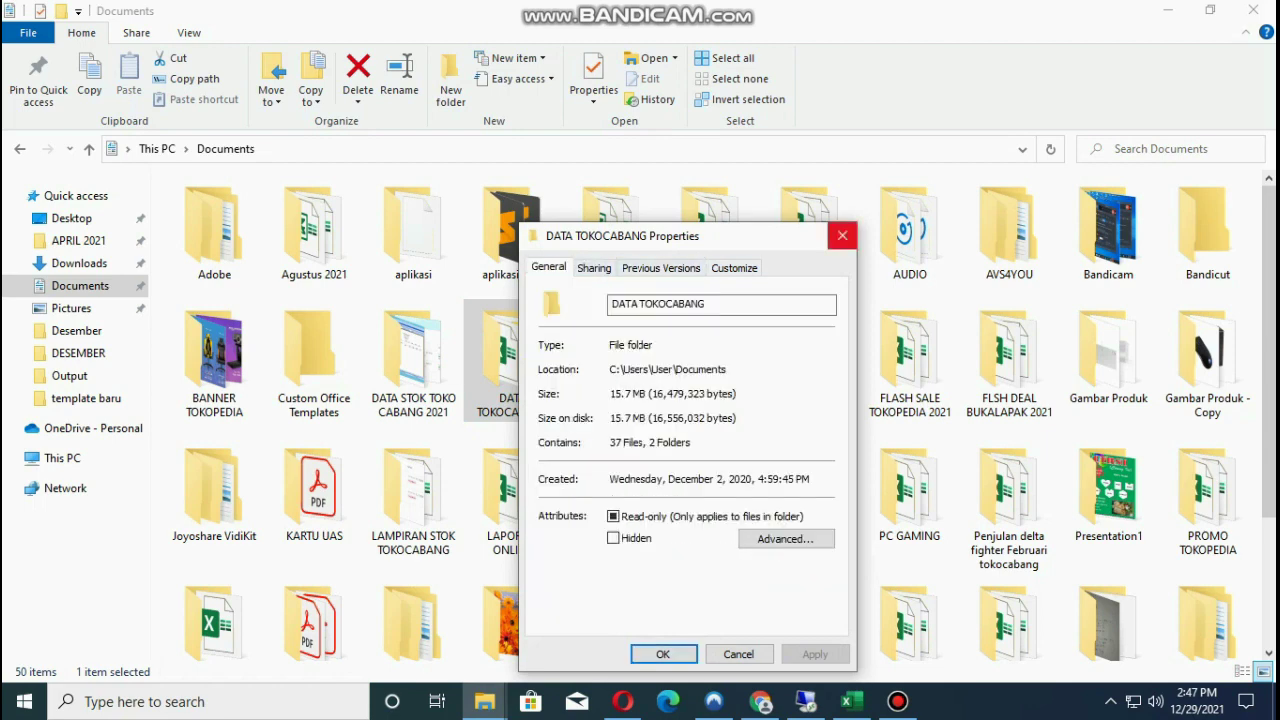
# Close the properties dialog and File Explorer, then bring up Windows search.
pyautogui.click(842, 235)
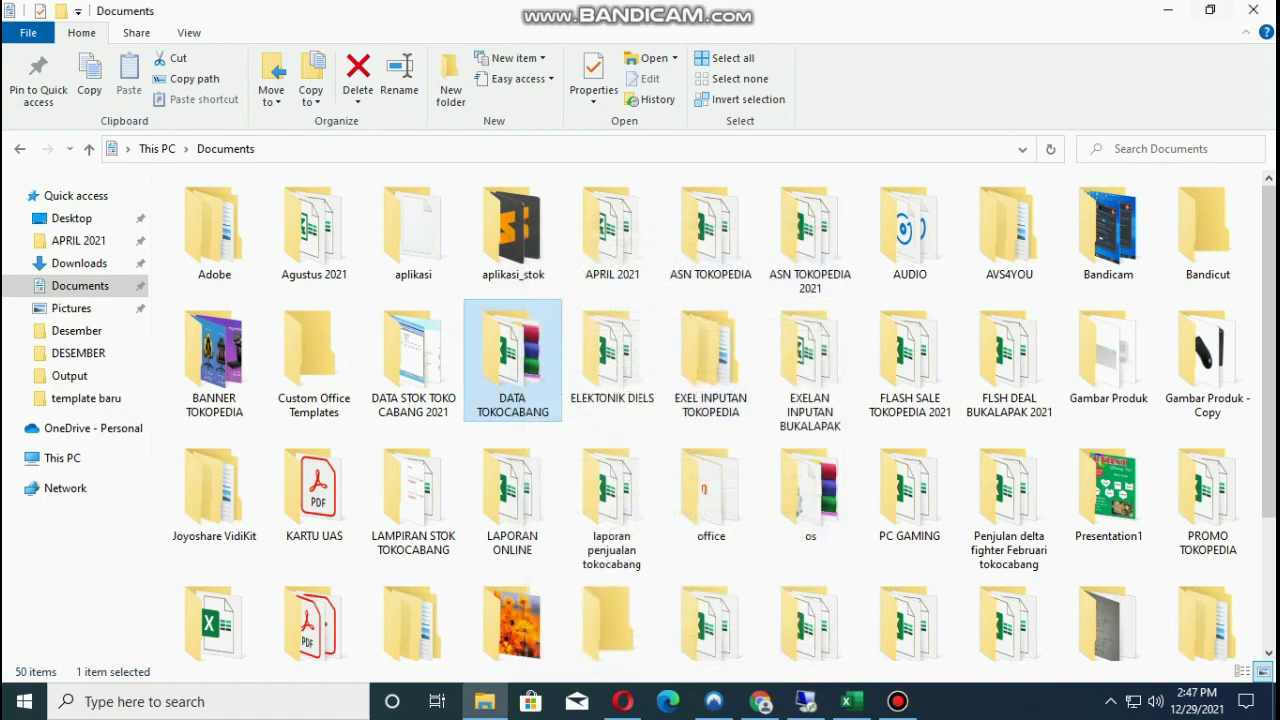
pyautogui.click(1253, 10)
pyautogui.click(85, 701)
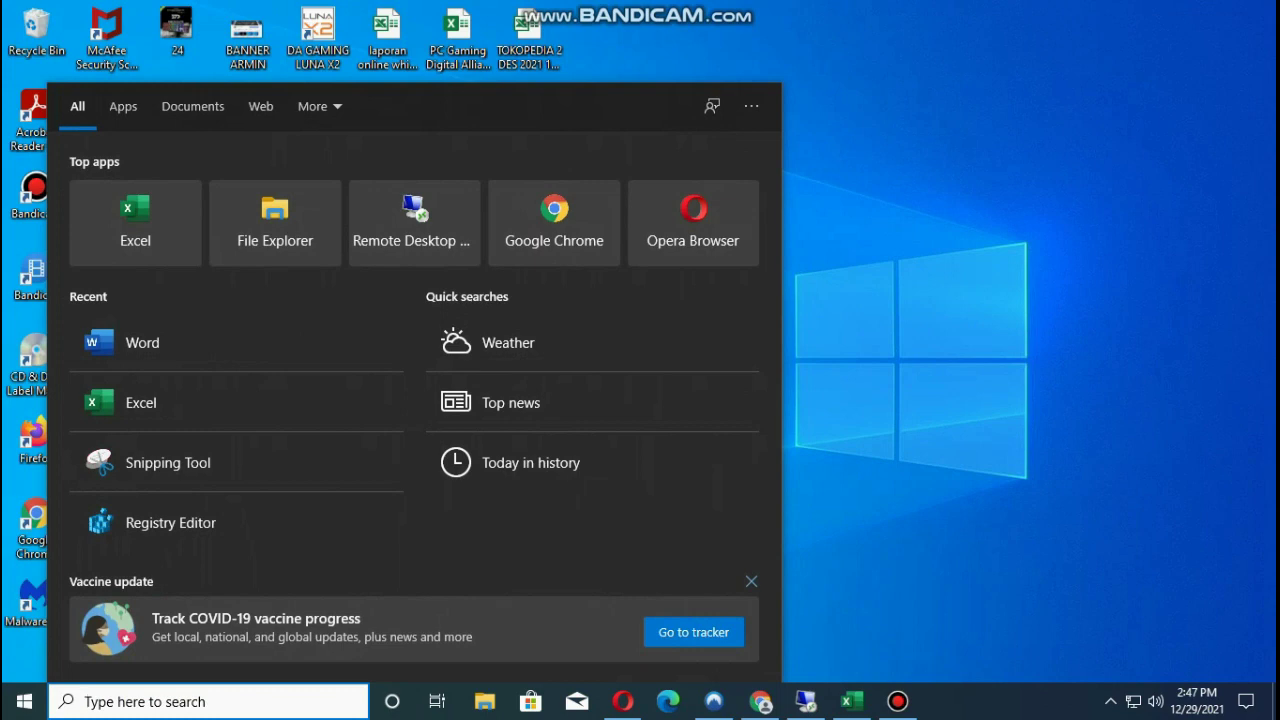
# Launch Registry Editor by running regedit from the Run dialog.
pyautogui.press('super+r')
pyautogui.press('BackSpace')
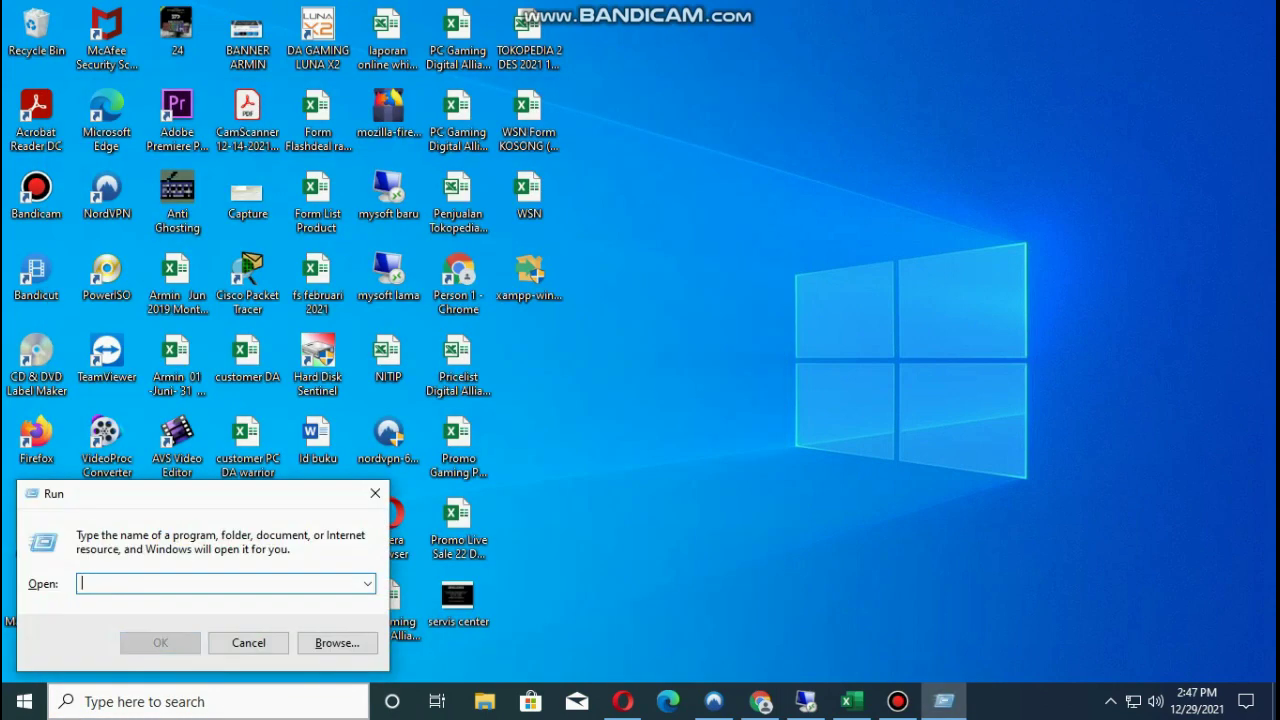
pyautogui.write('regedit')
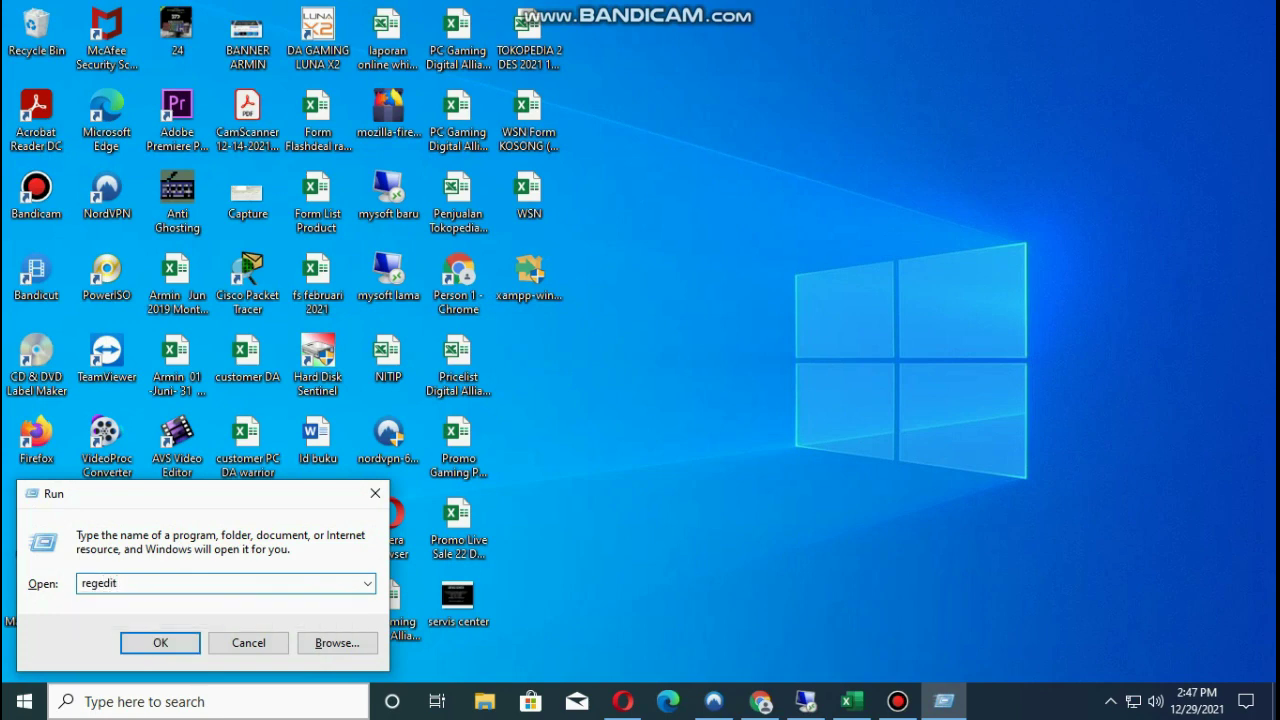
pyautogui.press('Return')
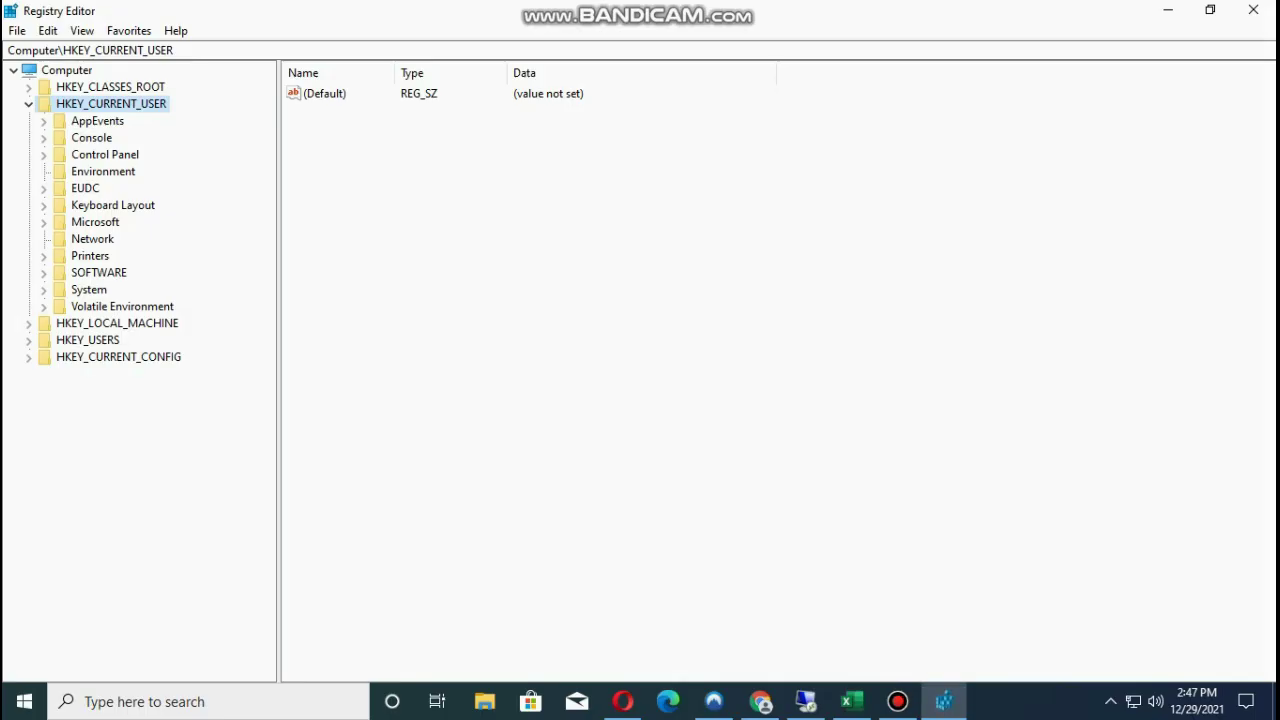
# Expand HKEY_CURRENT_USER and its SOFTWARE key in the key tree.
pyautogui.press('Left')
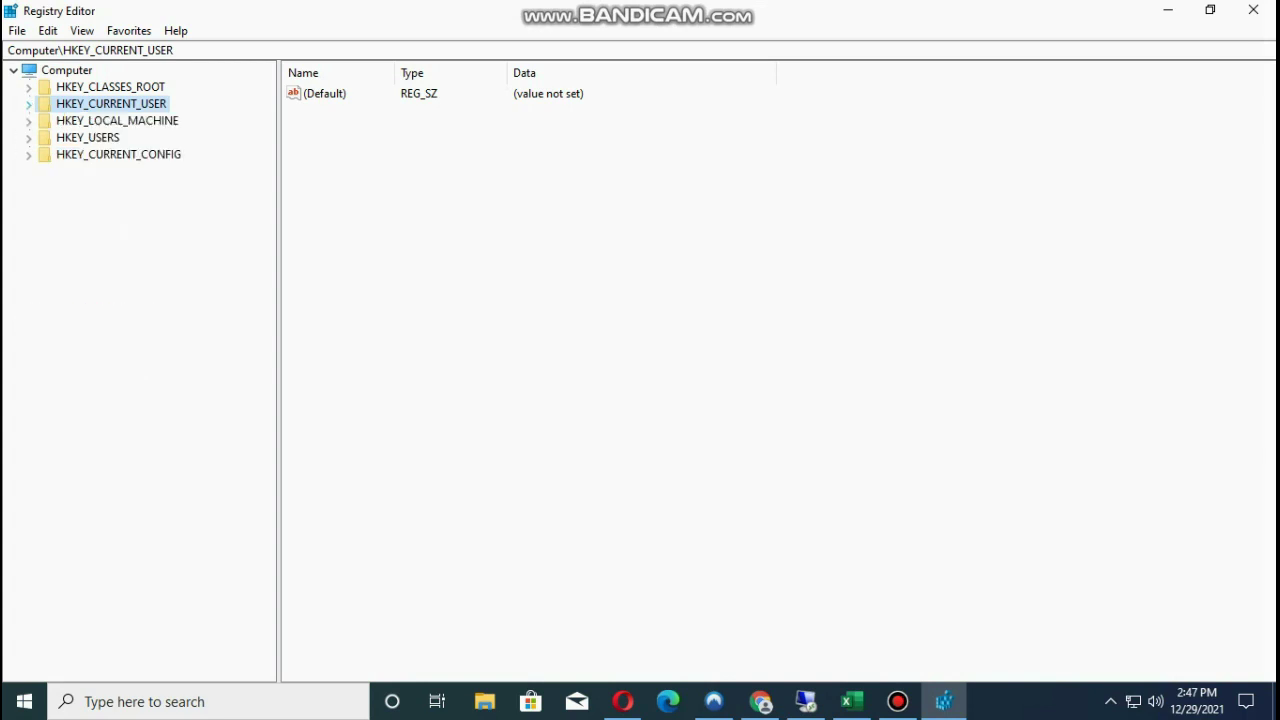
pyautogui.press('Down')
pyautogui.press('Up')
pyautogui.press('Right')
pyautogui.press('Down')
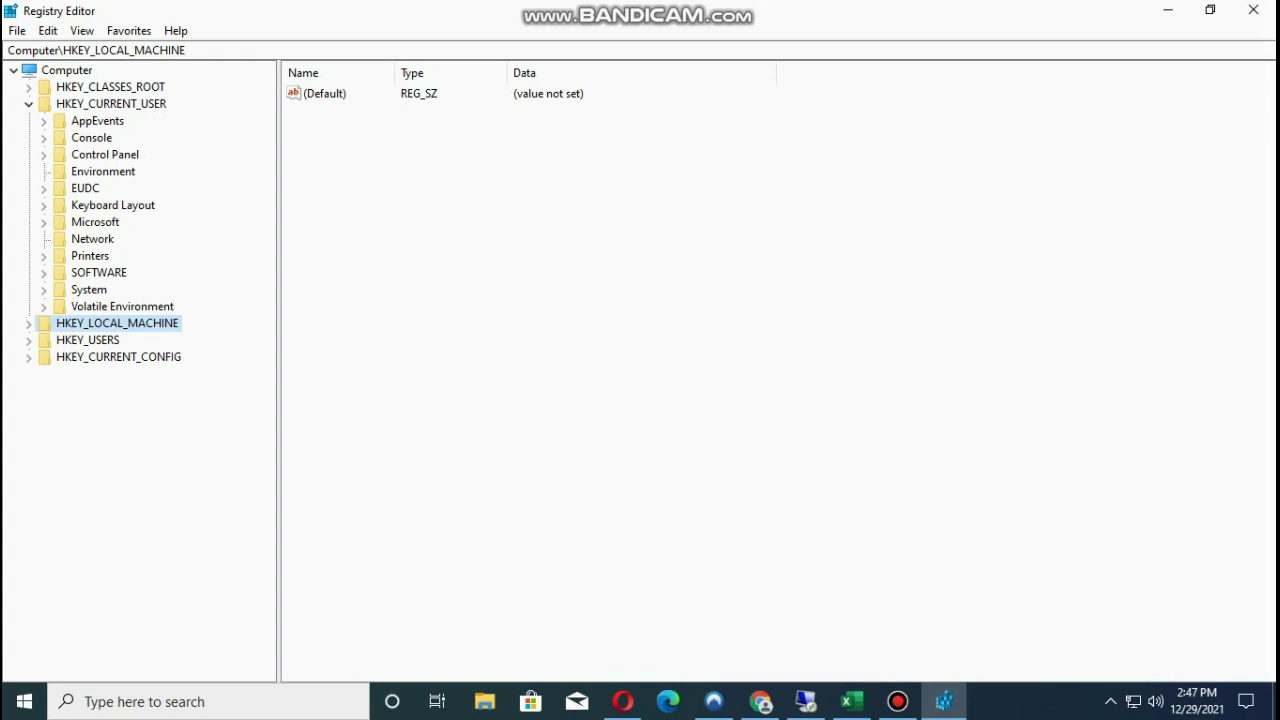
pyautogui.press('Up')
pyautogui.press('Up')
pyautogui.press('Up')
pyautogui.press('Right')
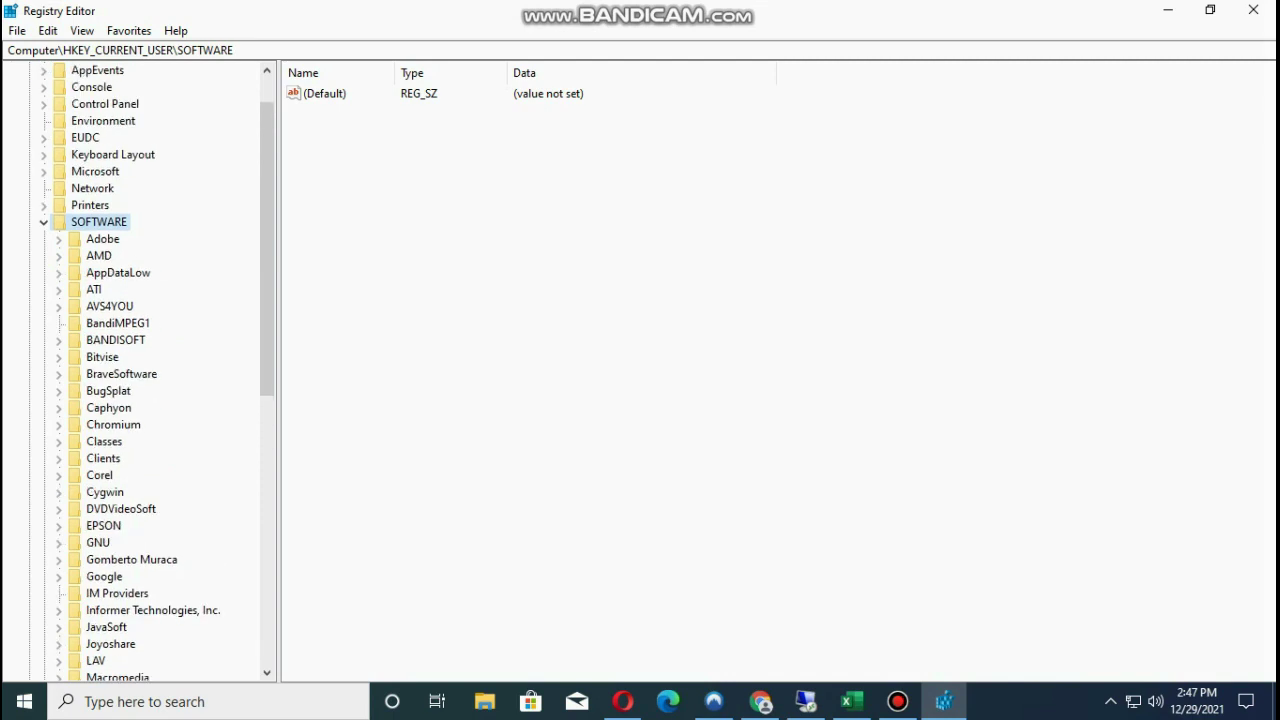
# Expand Microsoft under SOFTWARE and select its Windows key.
pyautogui.scroll(-2, 156, 365)
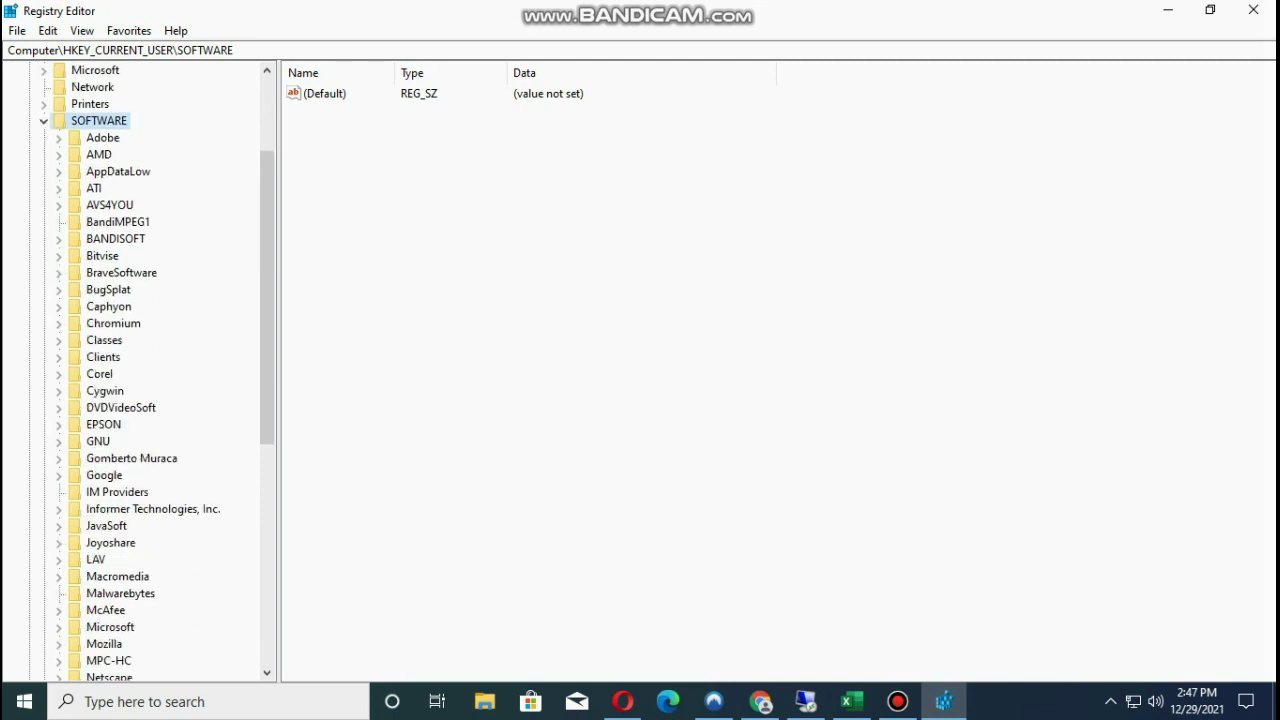
pyautogui.scroll(-1, 156, 372)
pyautogui.click(58, 576)
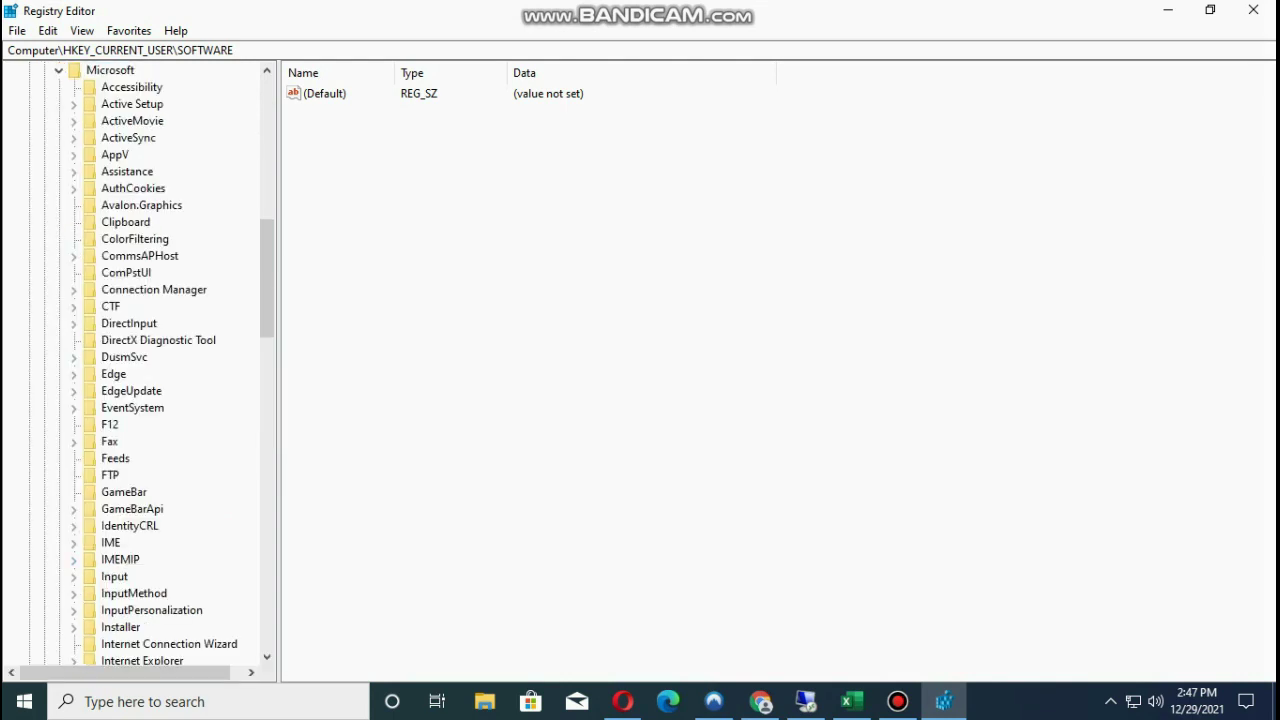
pyautogui.scroll(1, 156, 365)
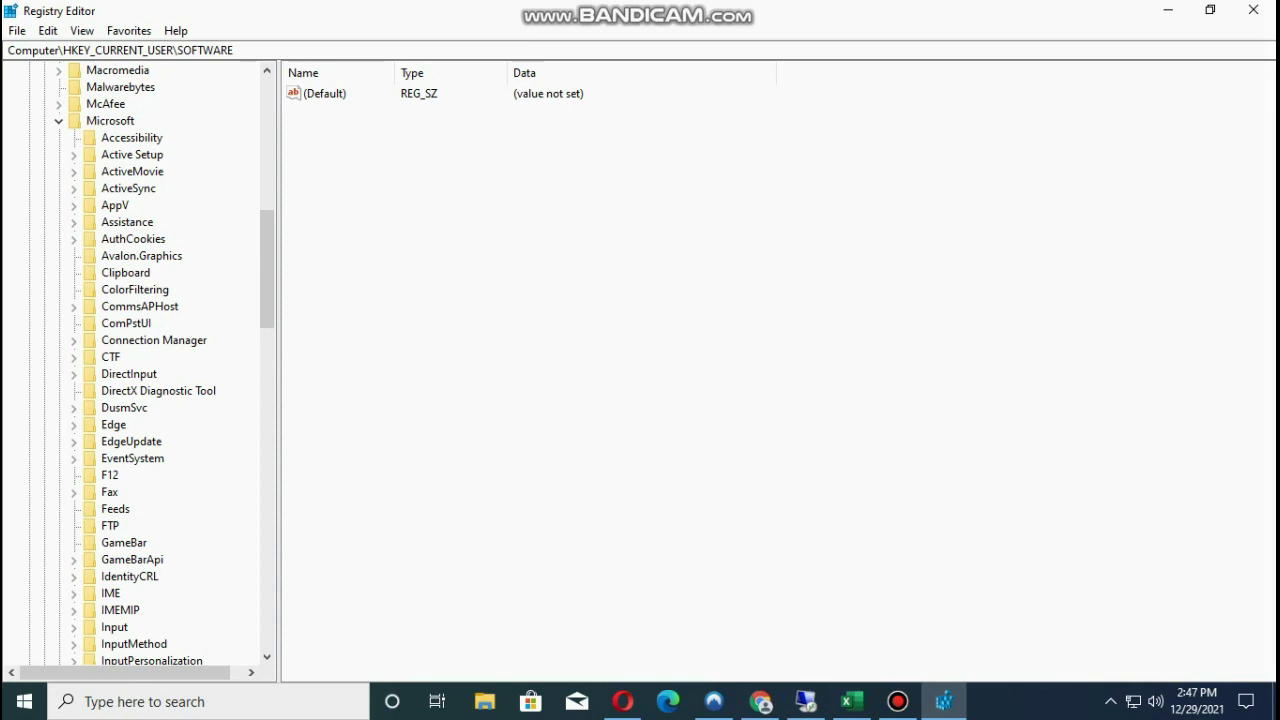
pyautogui.scroll(-4, 156, 365)
pyautogui.scroll(-7, 156, 455)
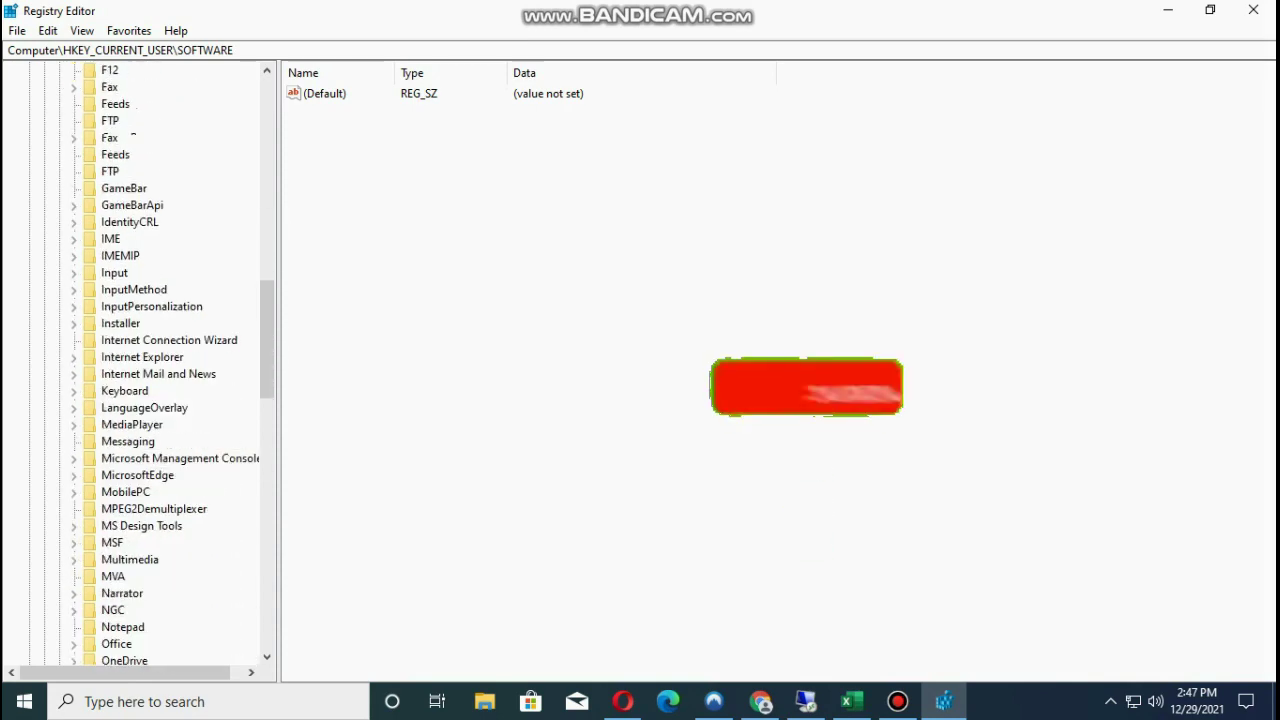
pyautogui.scroll(-9, 156, 365)
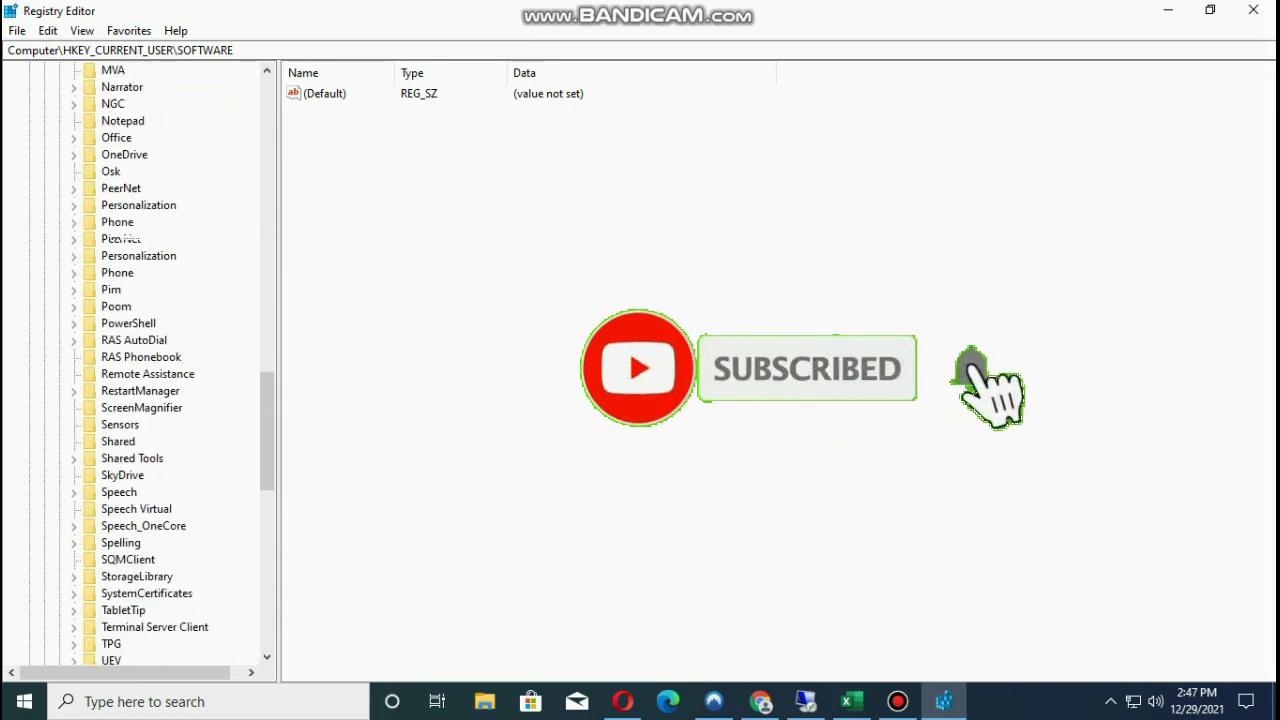
pyautogui.click(124, 576)
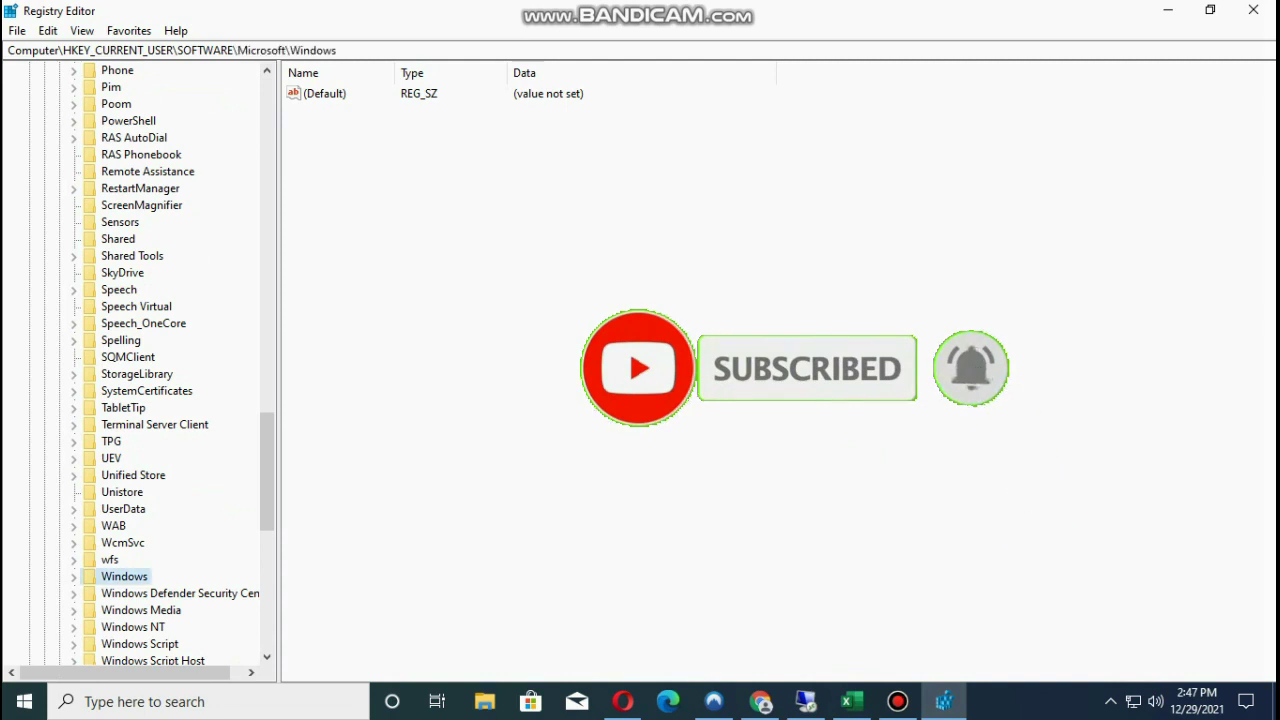
# Navigate to Windows\CurrentVersion\Policies\Explorer to show its values.
pyautogui.click(73, 576)
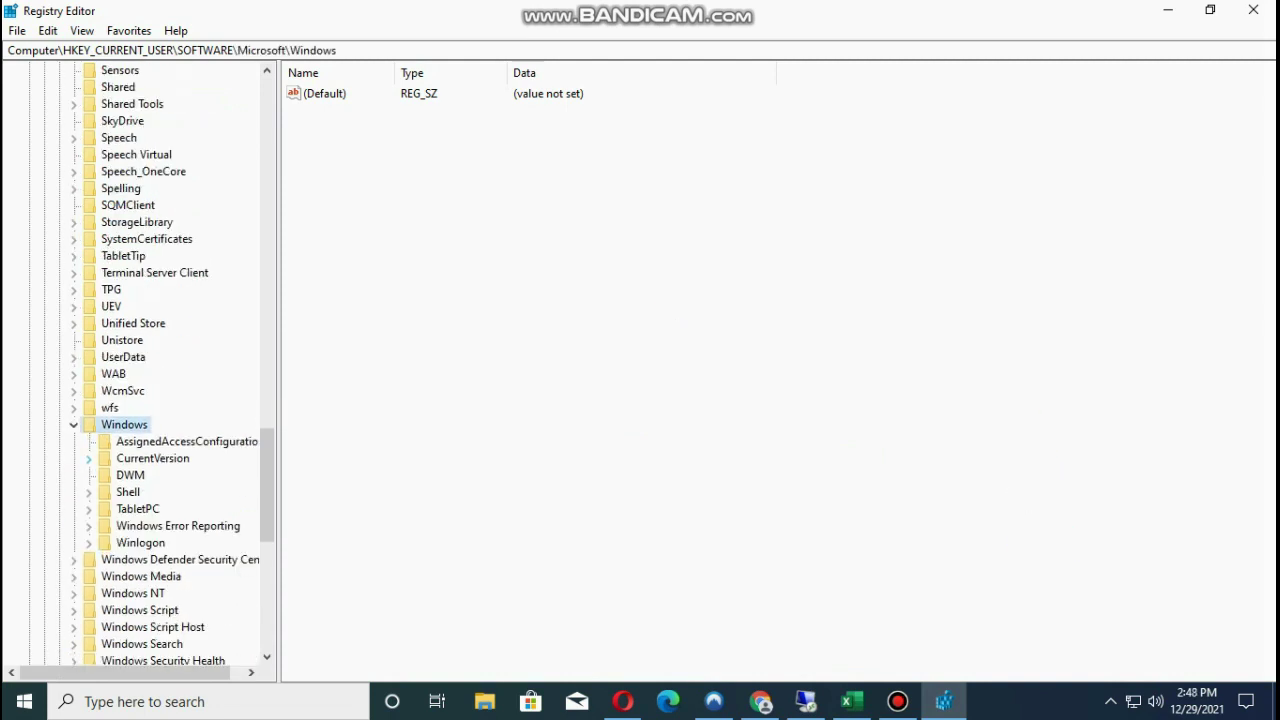
pyautogui.click(152, 458)
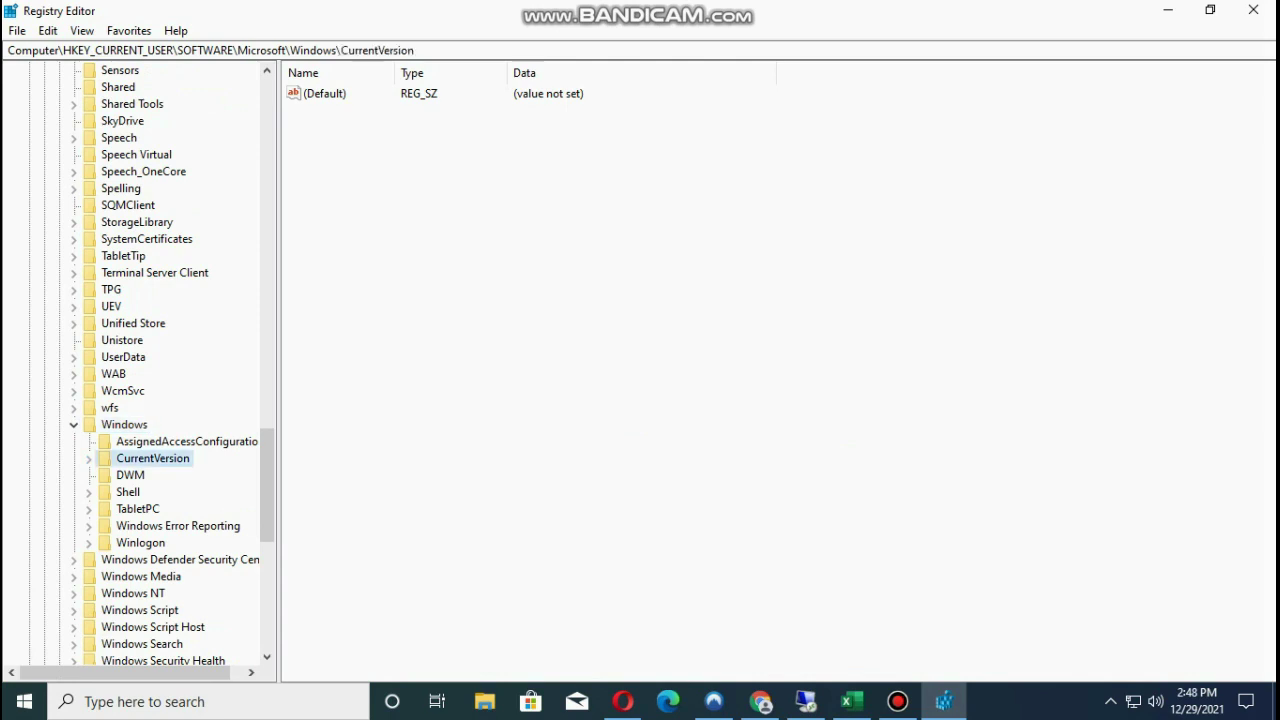
pyautogui.click(88, 458)
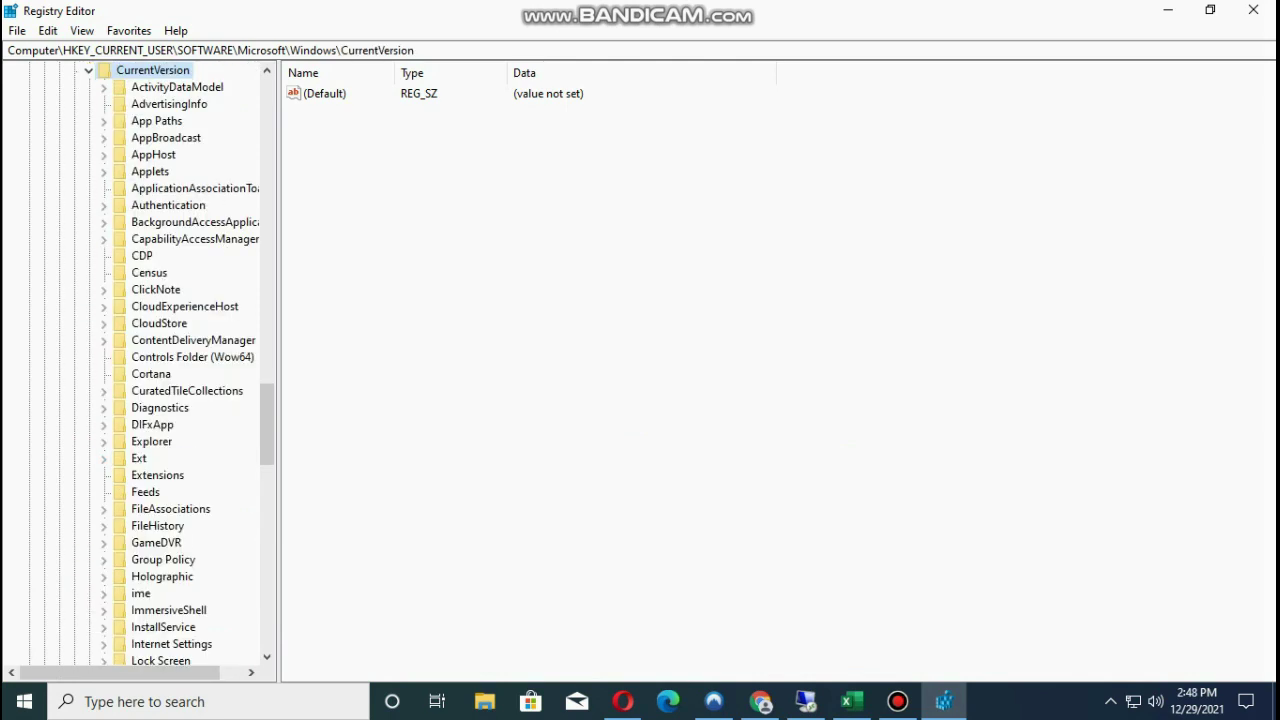
pyautogui.scroll(-4, 180, 360)
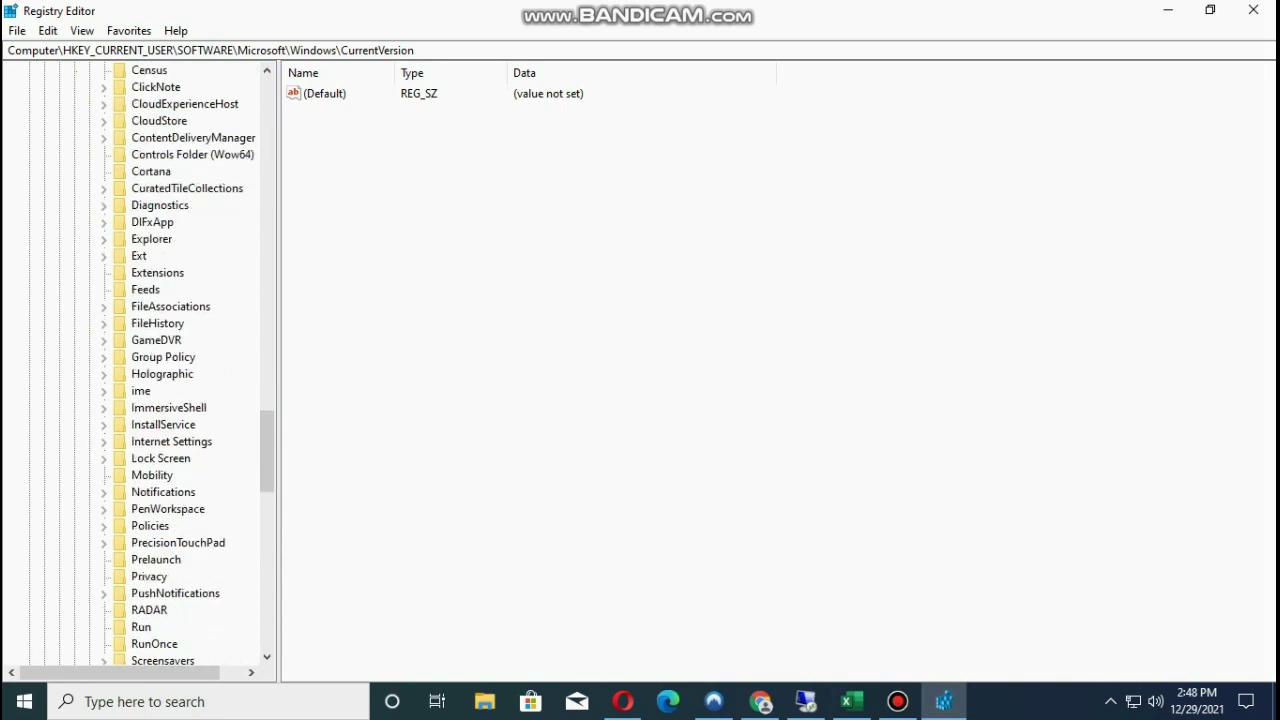
pyautogui.scroll(-3, 180, 360)
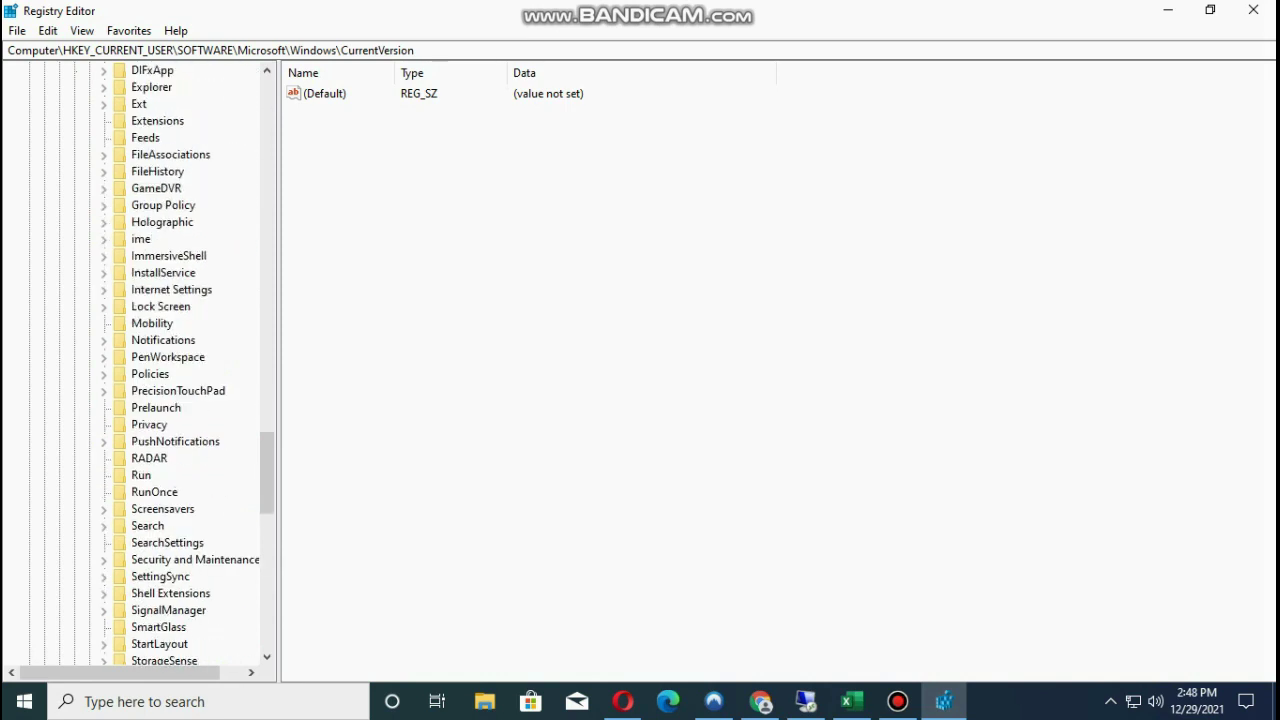
pyautogui.scroll(-6, 180, 360)
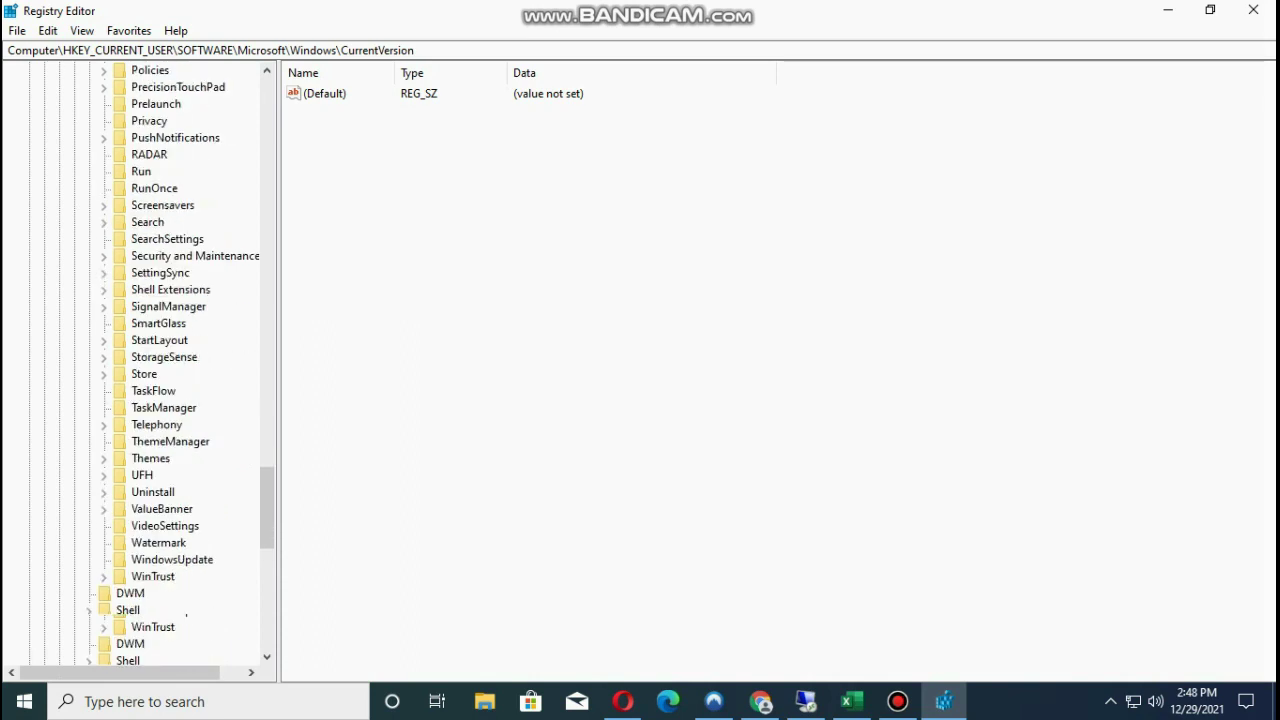
pyautogui.scroll(2, 180, 360)
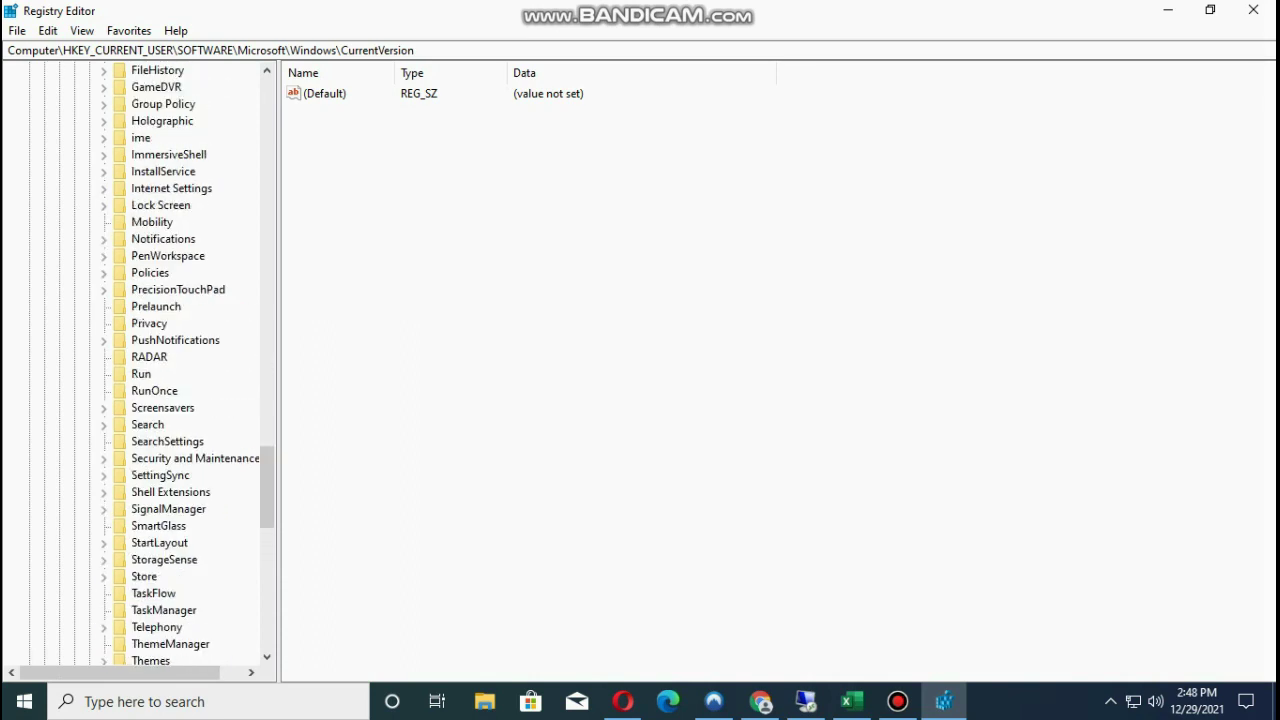
pyautogui.click(150, 272)
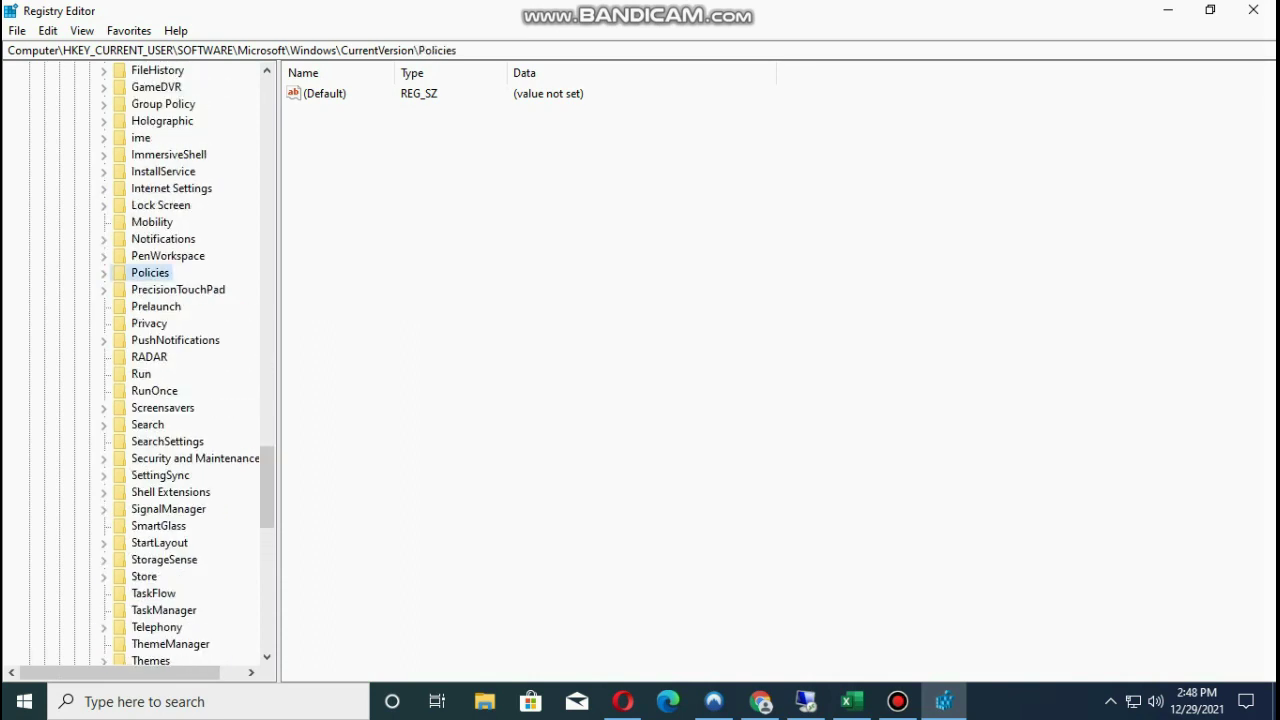
pyautogui.click(103, 272)
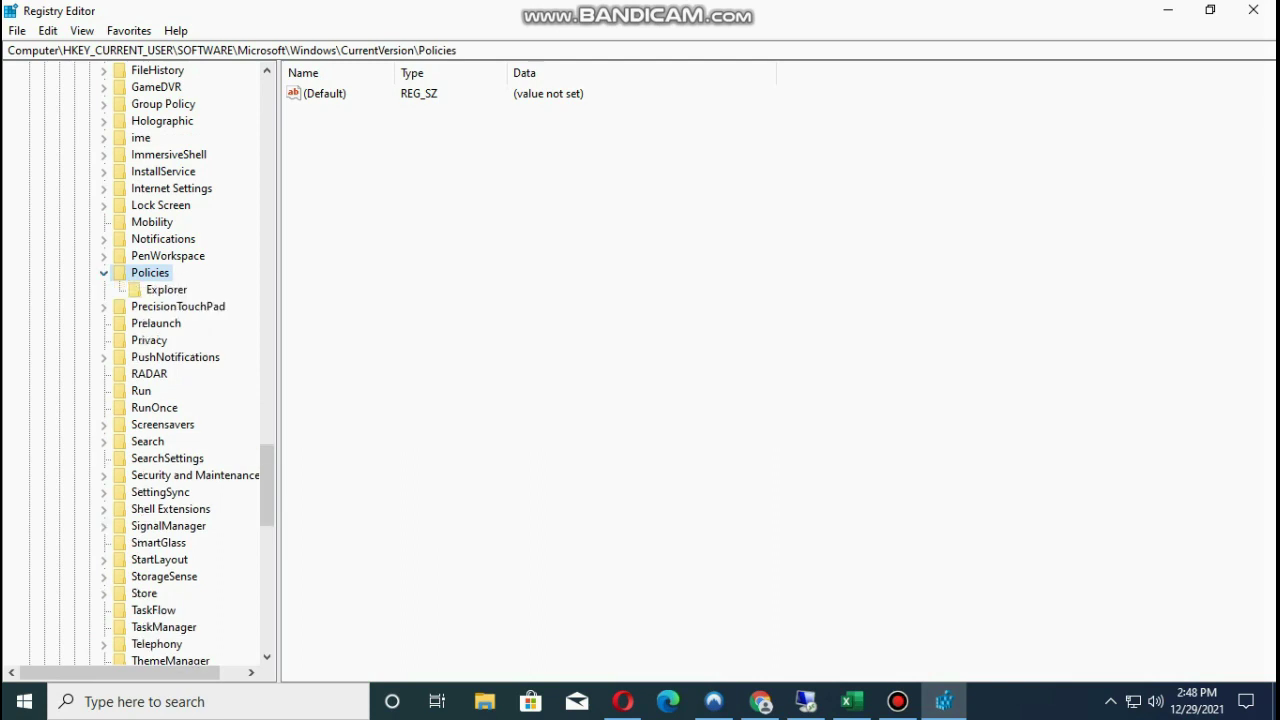
pyautogui.click(166, 289)
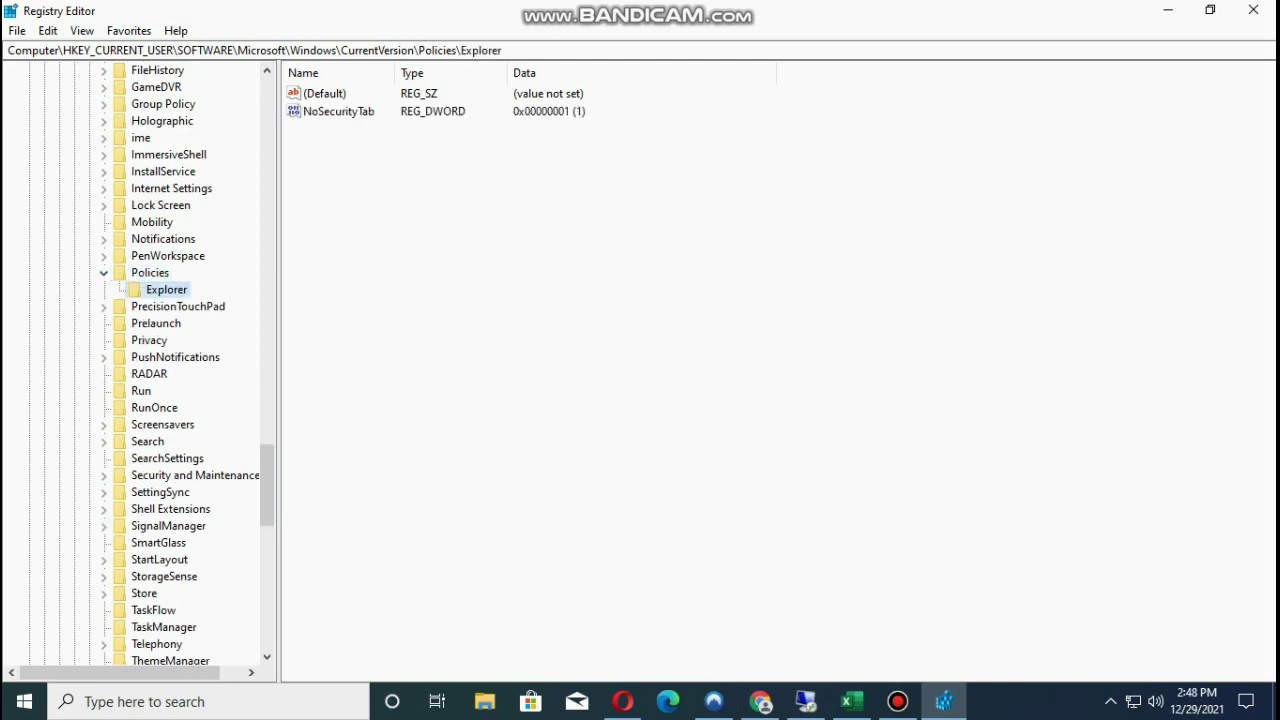
# Set the NoSecurityTab value data to 0.
pyautogui.doubleClick(338, 111)
pyautogui.write('1')
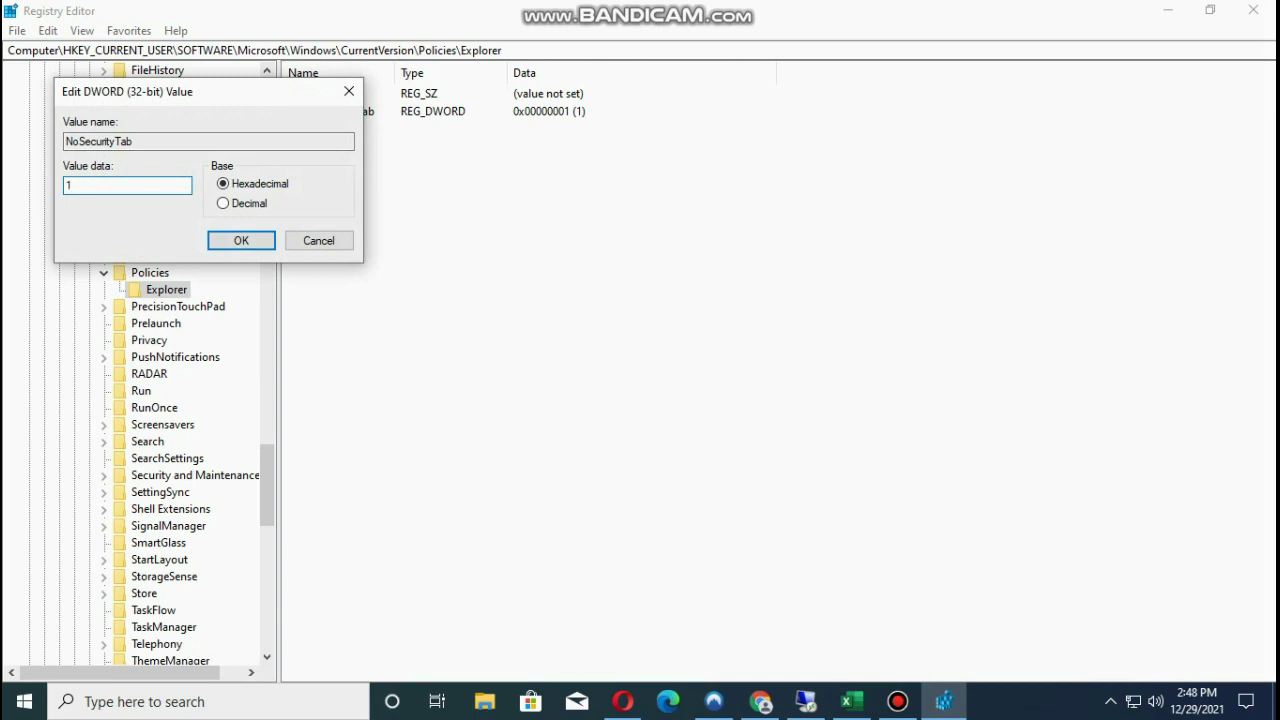
pyautogui.click(349, 91)
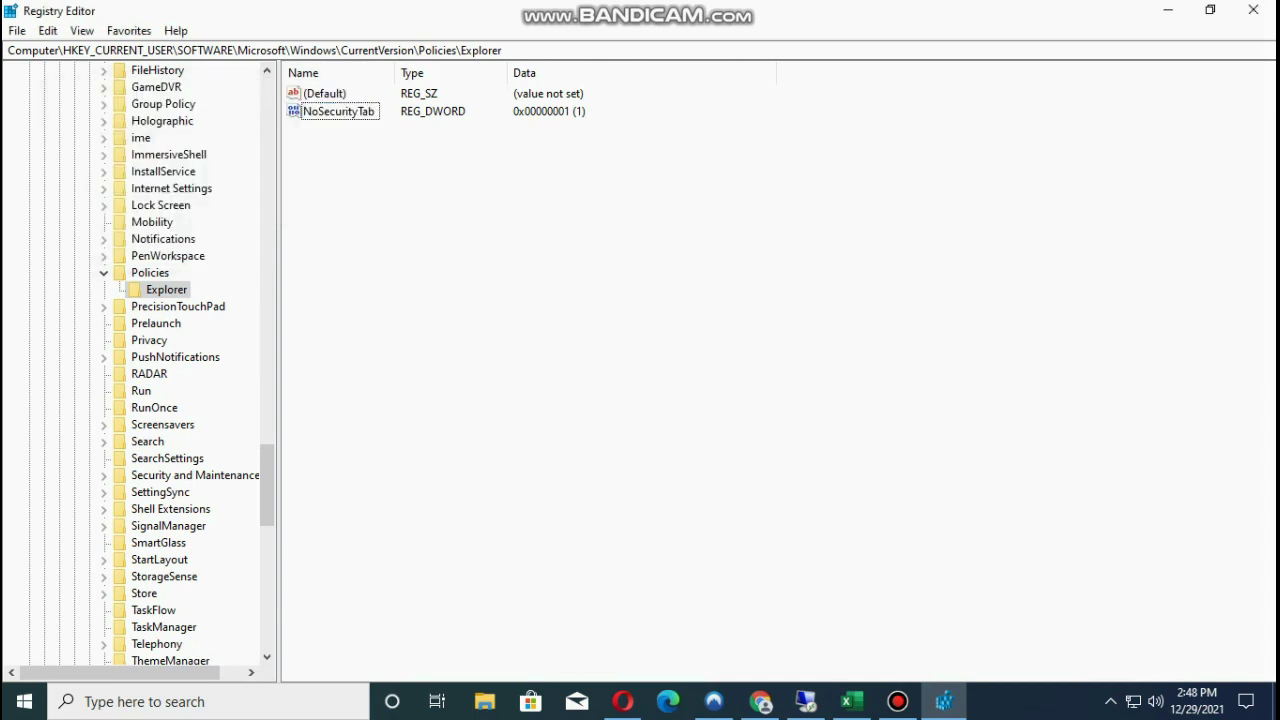
pyautogui.press('Return')
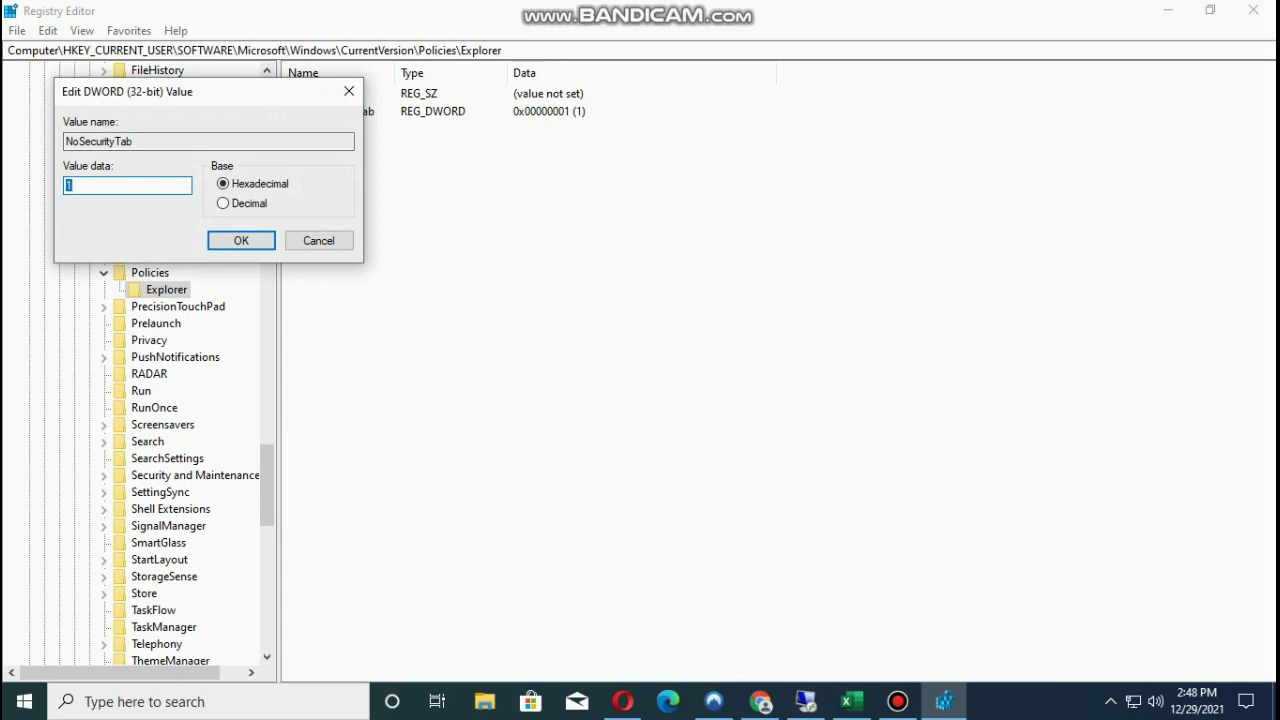
pyautogui.write('0')
pyautogui.click(241, 240)
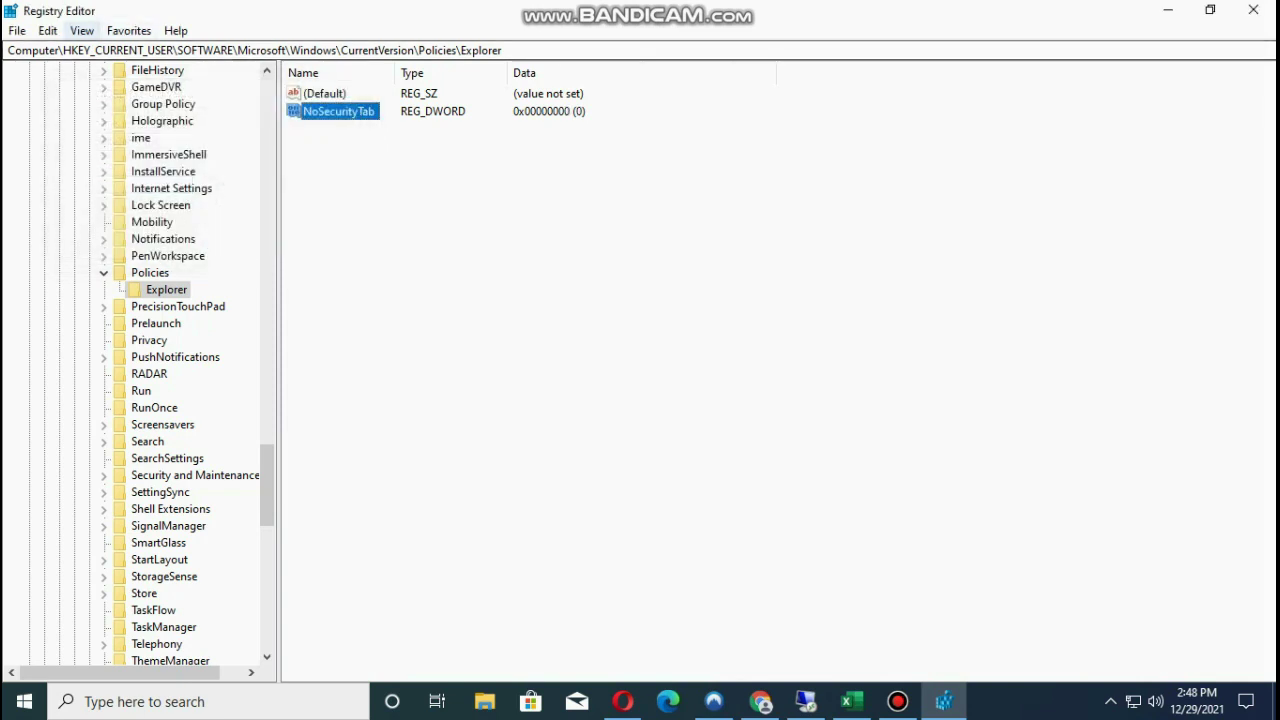
# Refresh the registry view and close Registry Editor.
pyautogui.hotkey('alt', 'v')
pyautogui.press('Down')
pyautogui.press('Down')
pyautogui.press('Down')
pyautogui.press('Down')
pyautogui.press('Up')
pyautogui.press('Return')
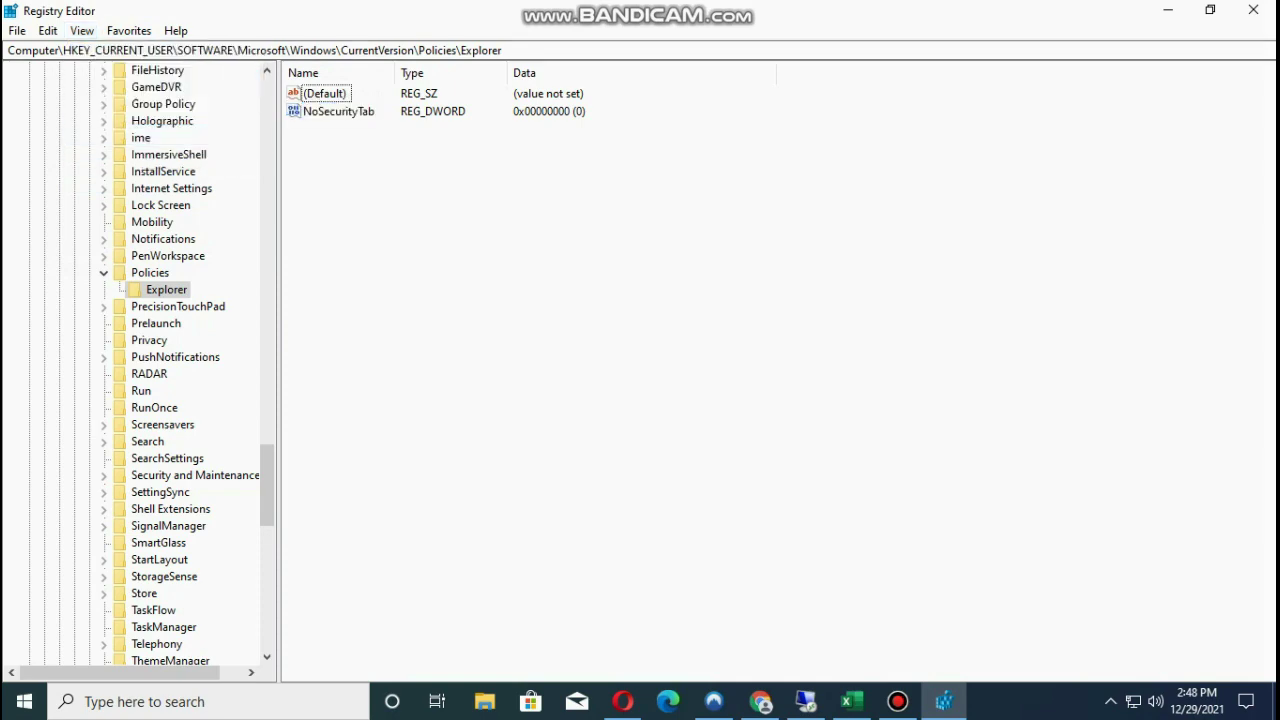
pyautogui.hotkey('alt', 'F4')
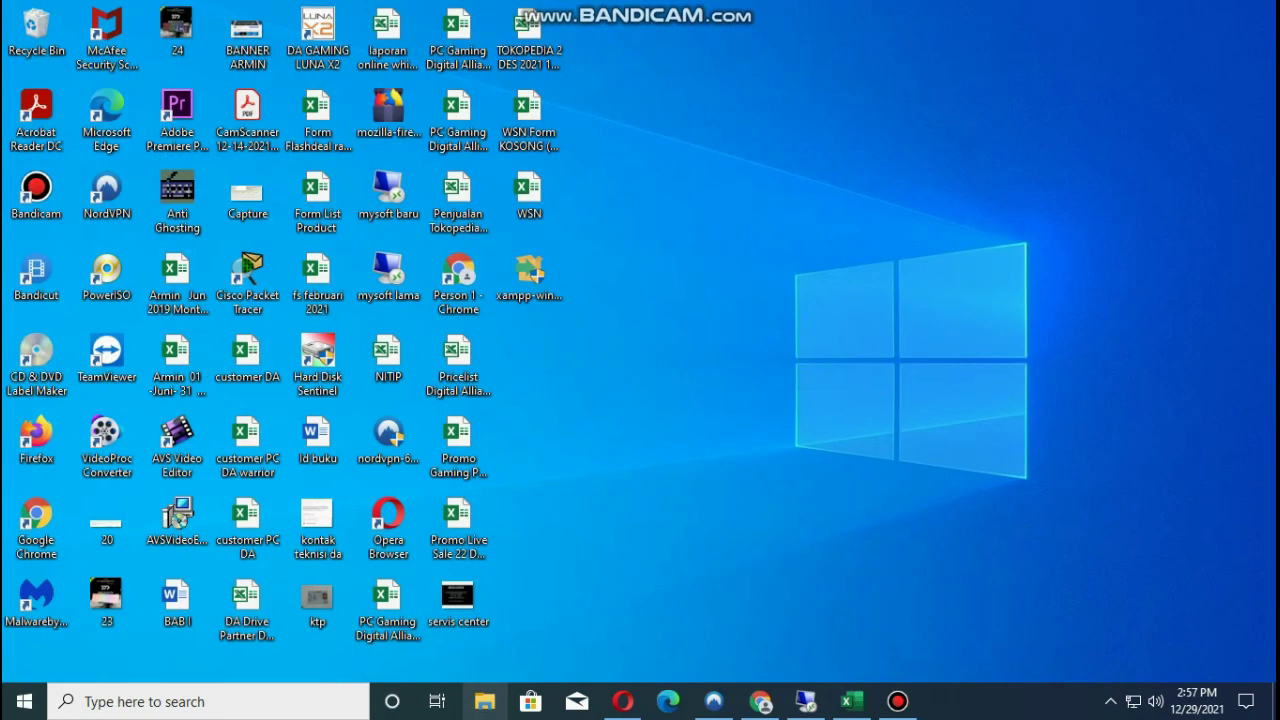
# Open the Security tab of the aplikasi_stok folder's properties in Documents.
pyautogui.press('super+e')
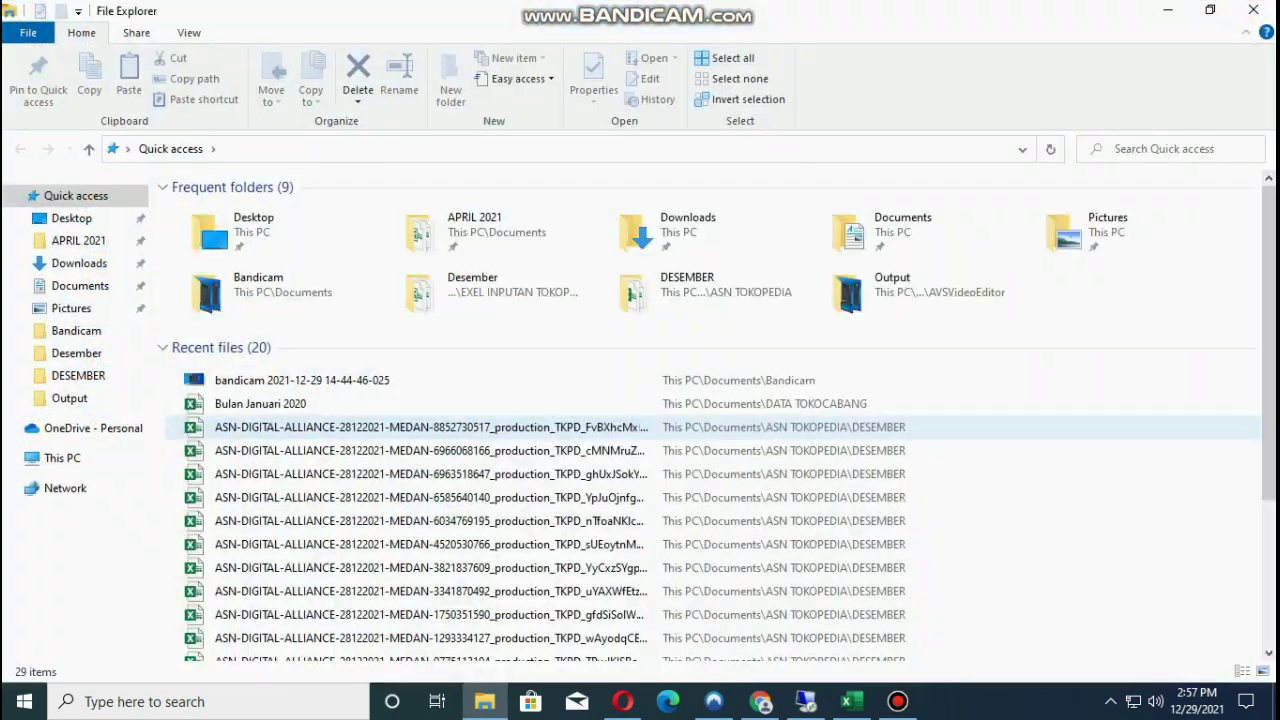
pyautogui.click(80, 285)
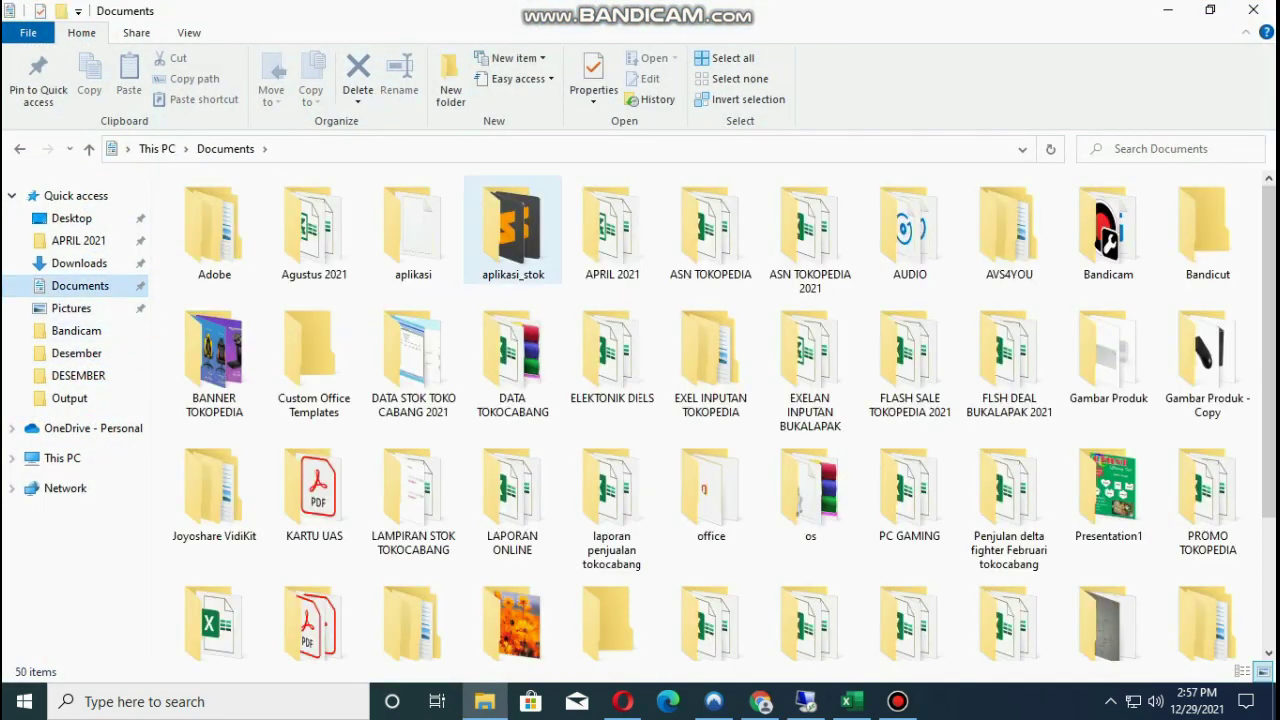
pyautogui.click(513, 228)
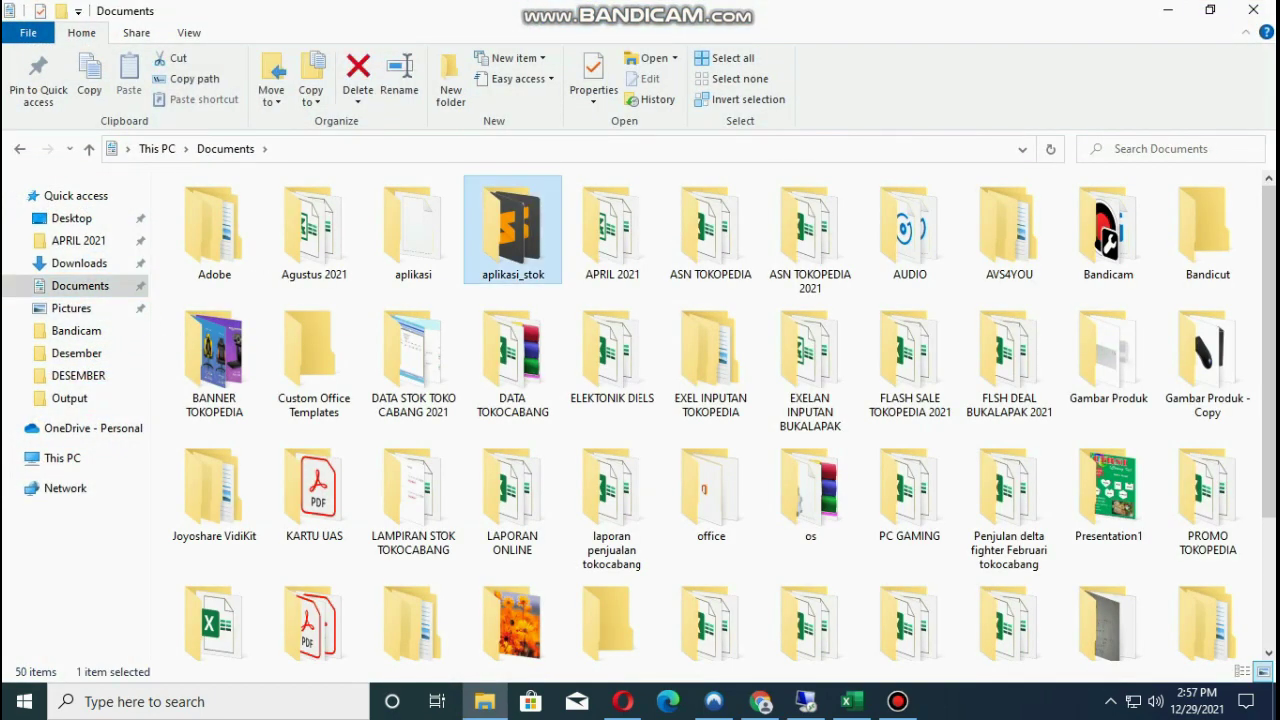
pyautogui.rightClick(506, 236)
pyautogui.click(543, 653)
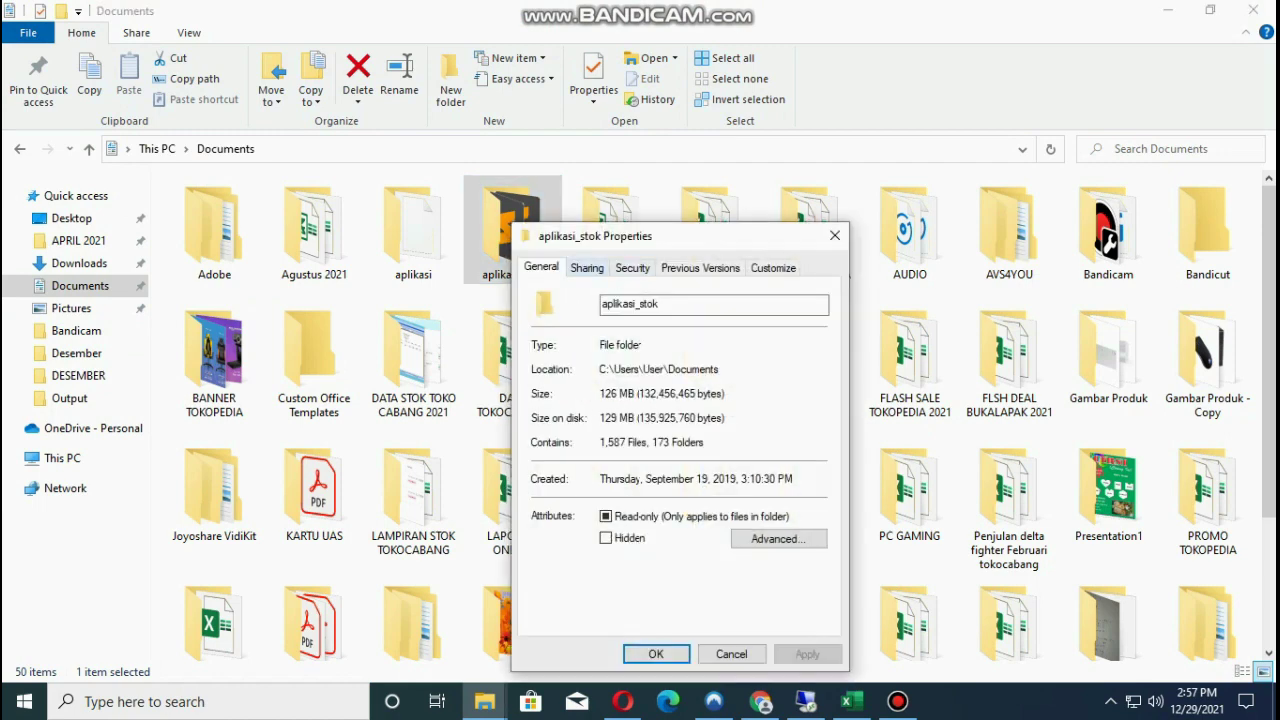
pyautogui.click(632, 268)
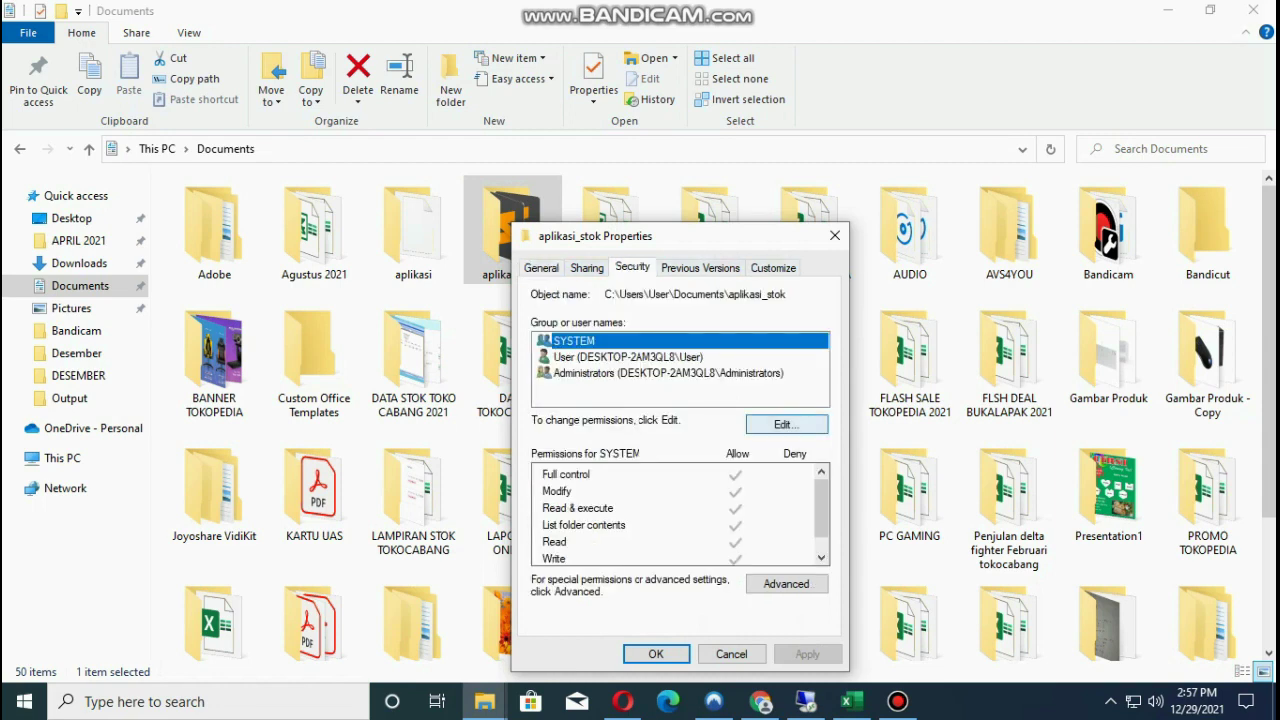
# Deny Full control to the User account and accept the deny-entries warning.
pyautogui.click(786, 424)
pyautogui.click(660, 386)
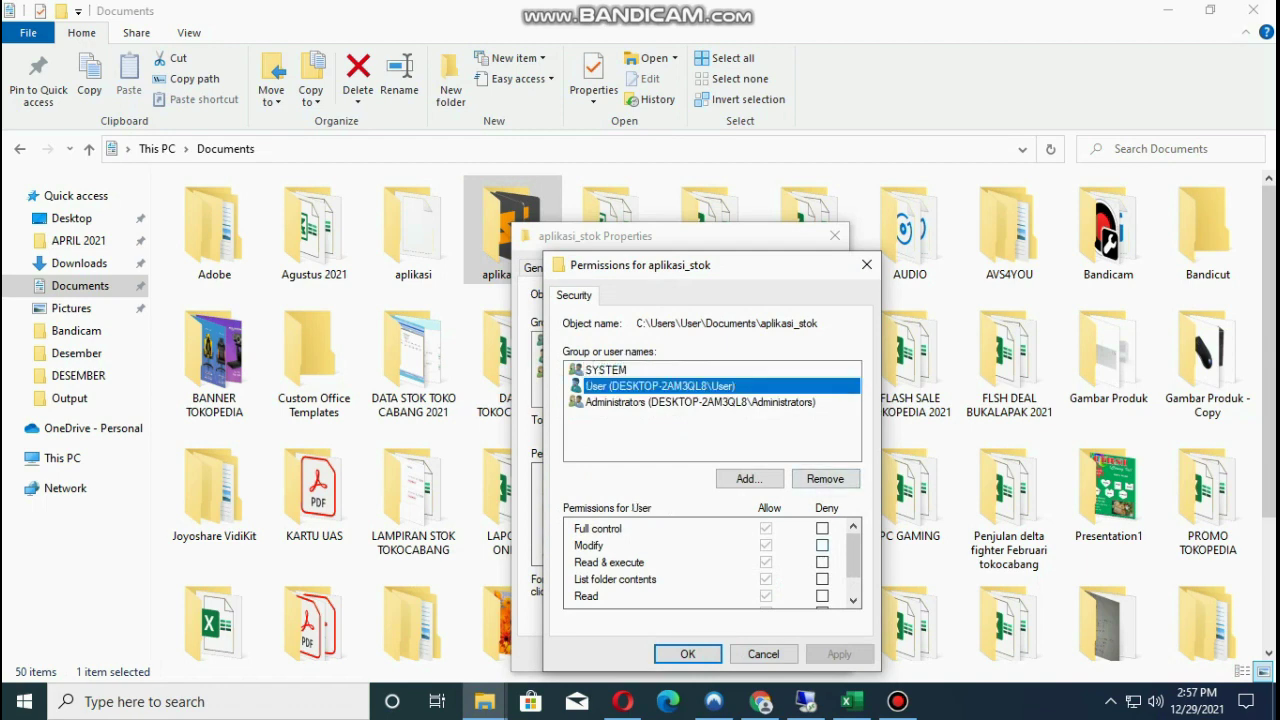
pyautogui.click(822, 528)
pyautogui.click(660, 386)
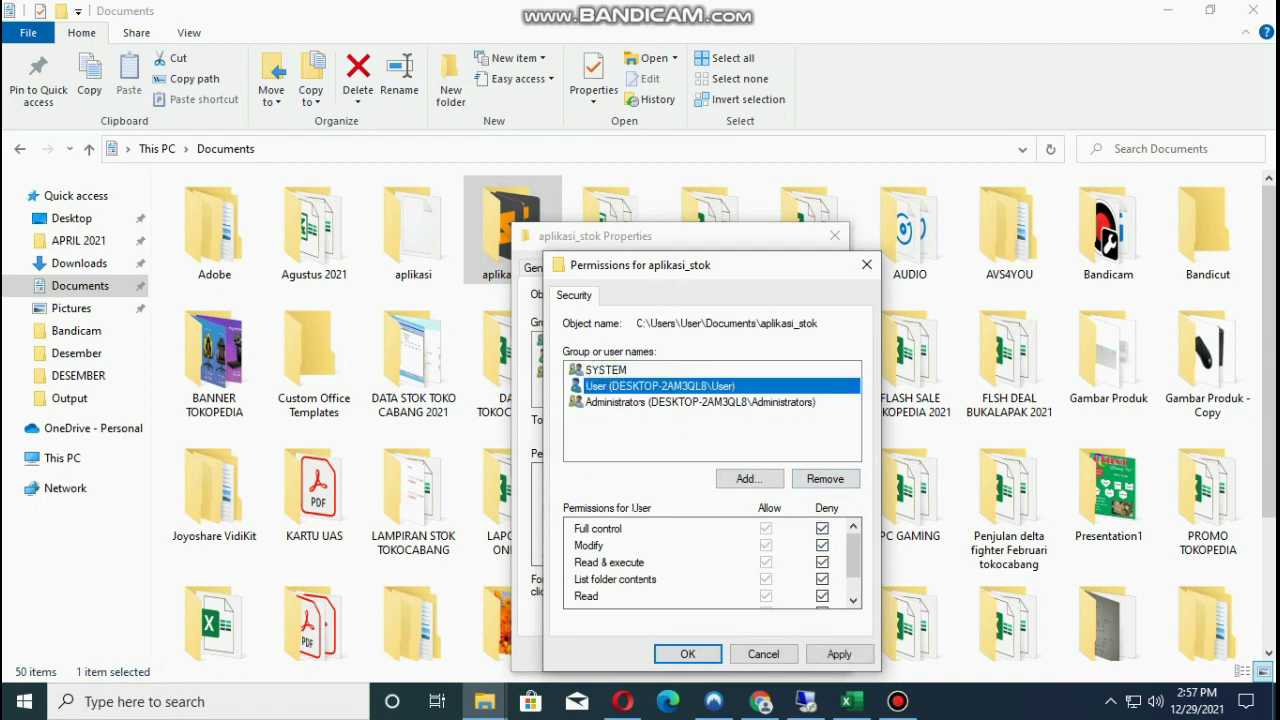
pyautogui.click(688, 654)
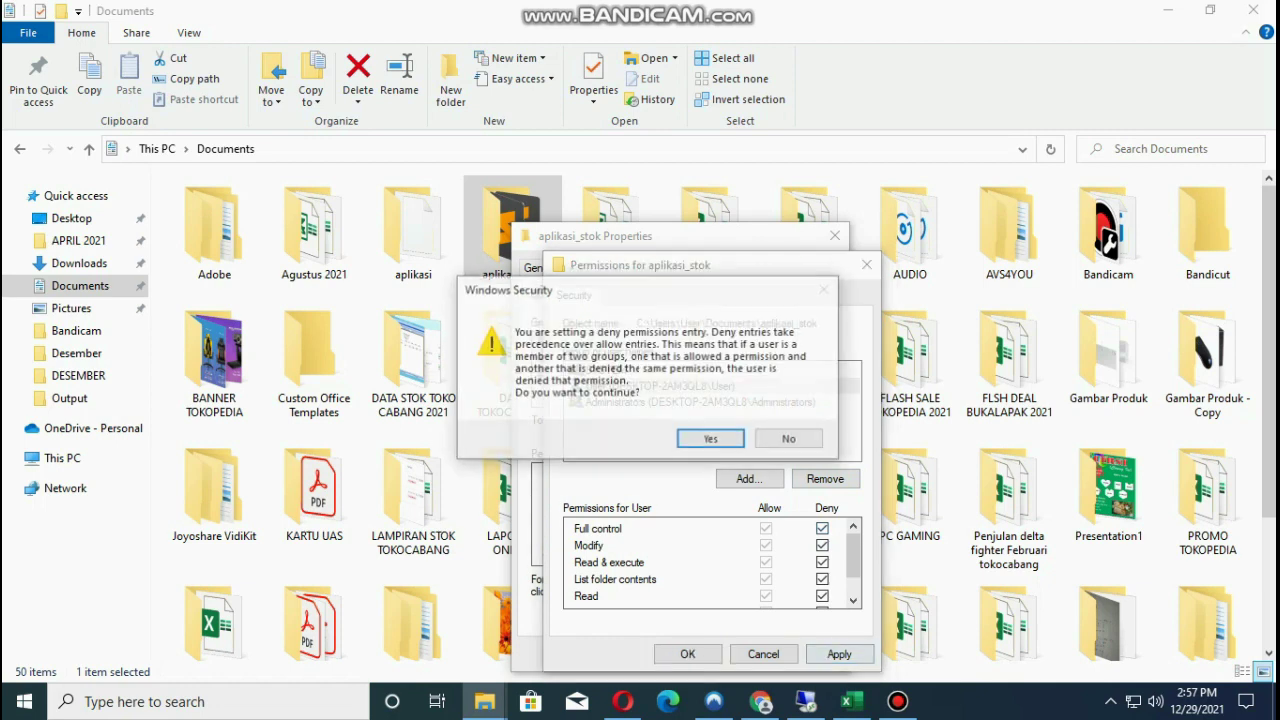
pyautogui.press('Return')
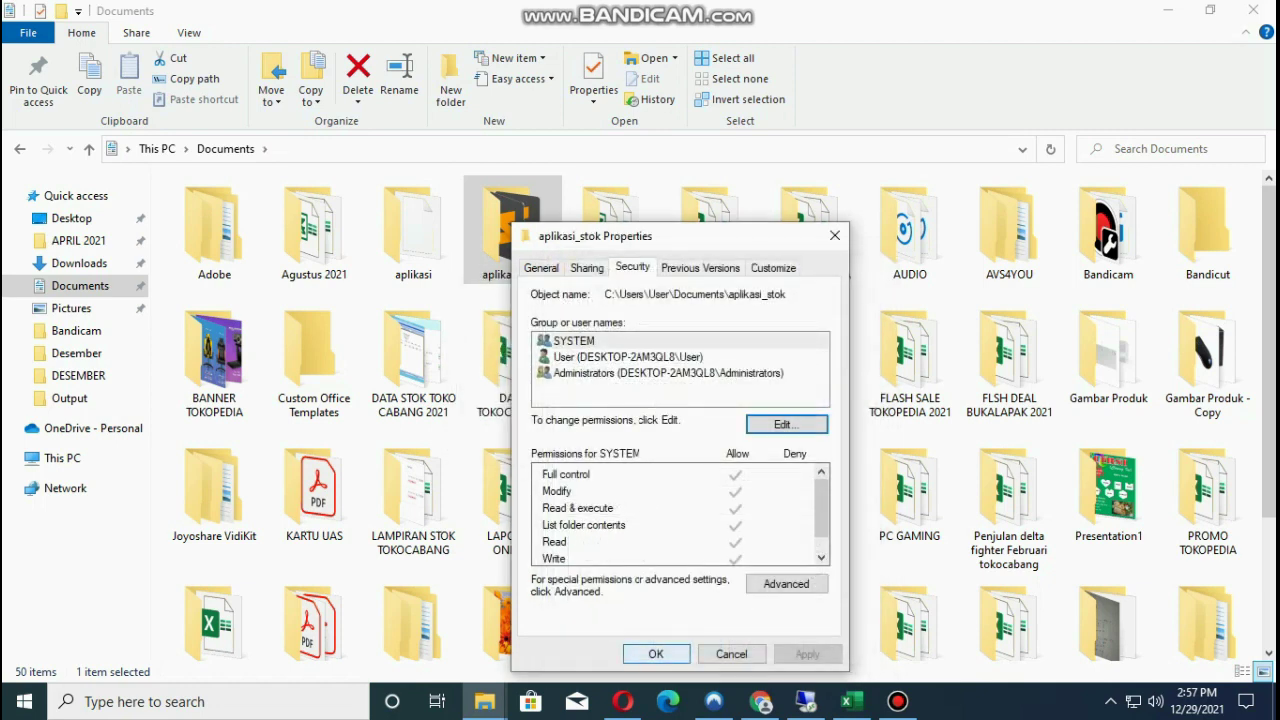
pyautogui.press('Return')
# Confirm aplikasi_stok is locked: opening, deleting and requesting access are all denied.
pyautogui.press('Return')
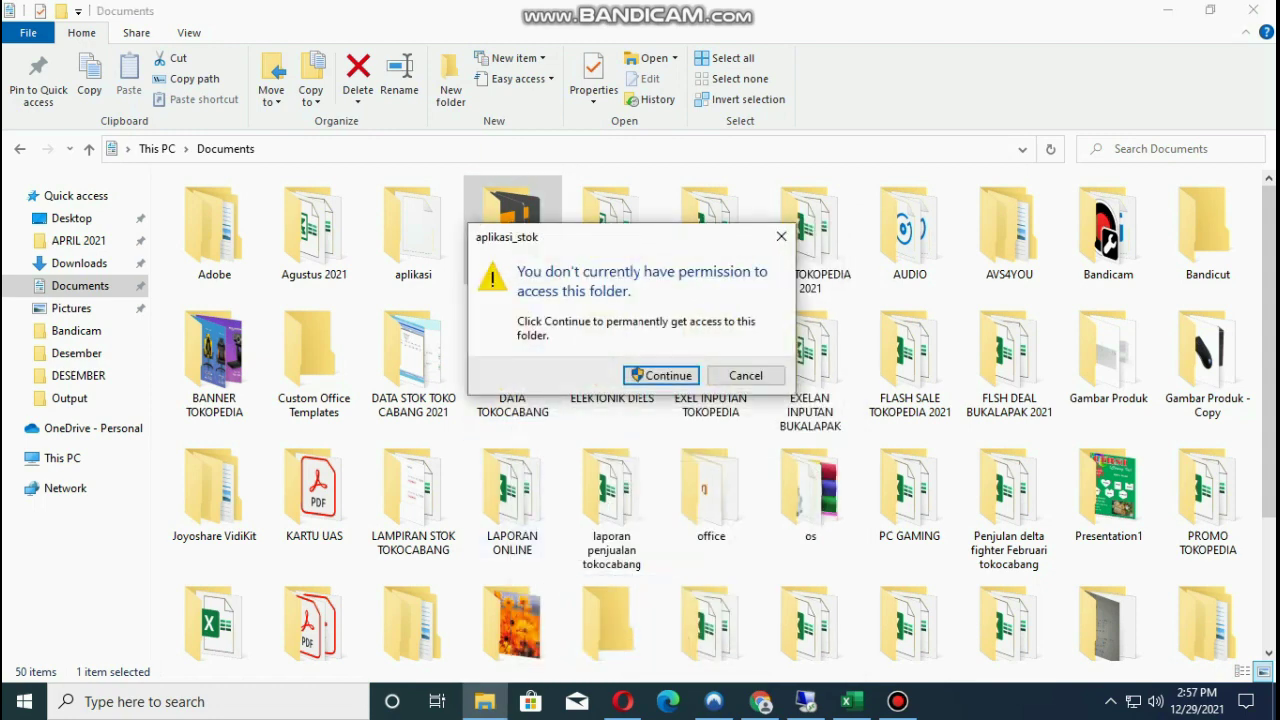
pyautogui.press('Return')
pyautogui.press('Return')
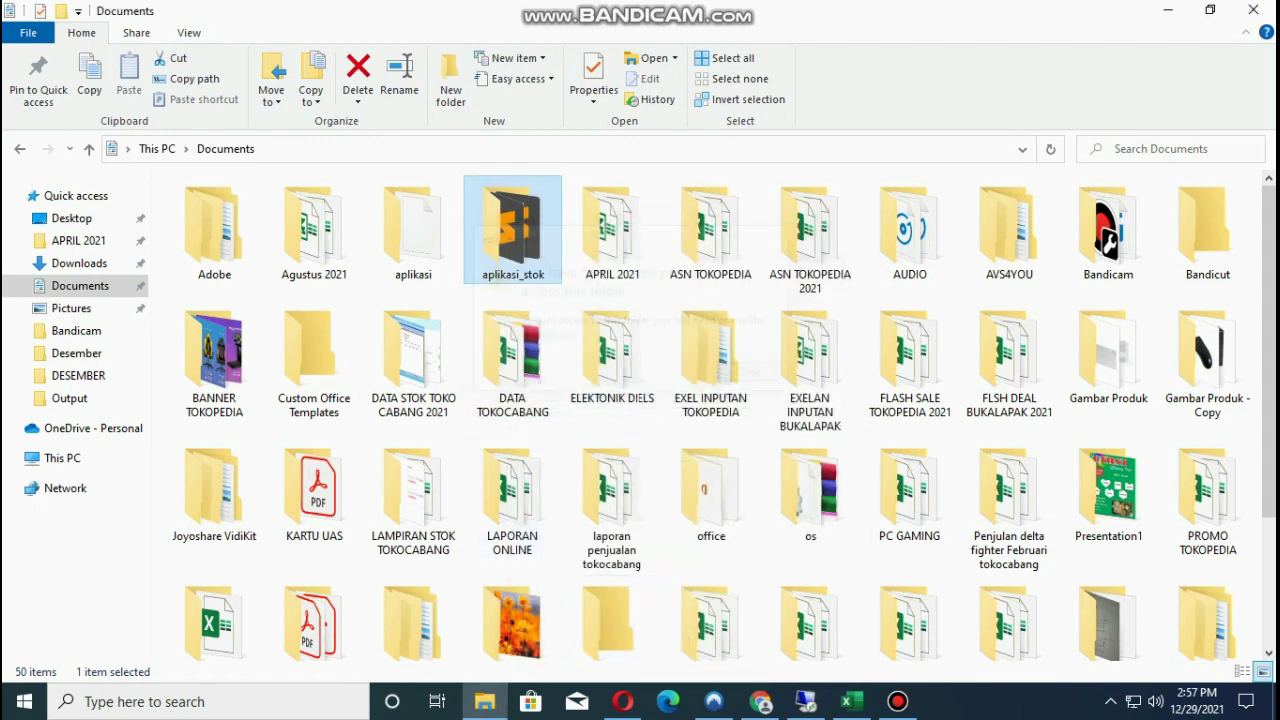
pyautogui.press('Delete')
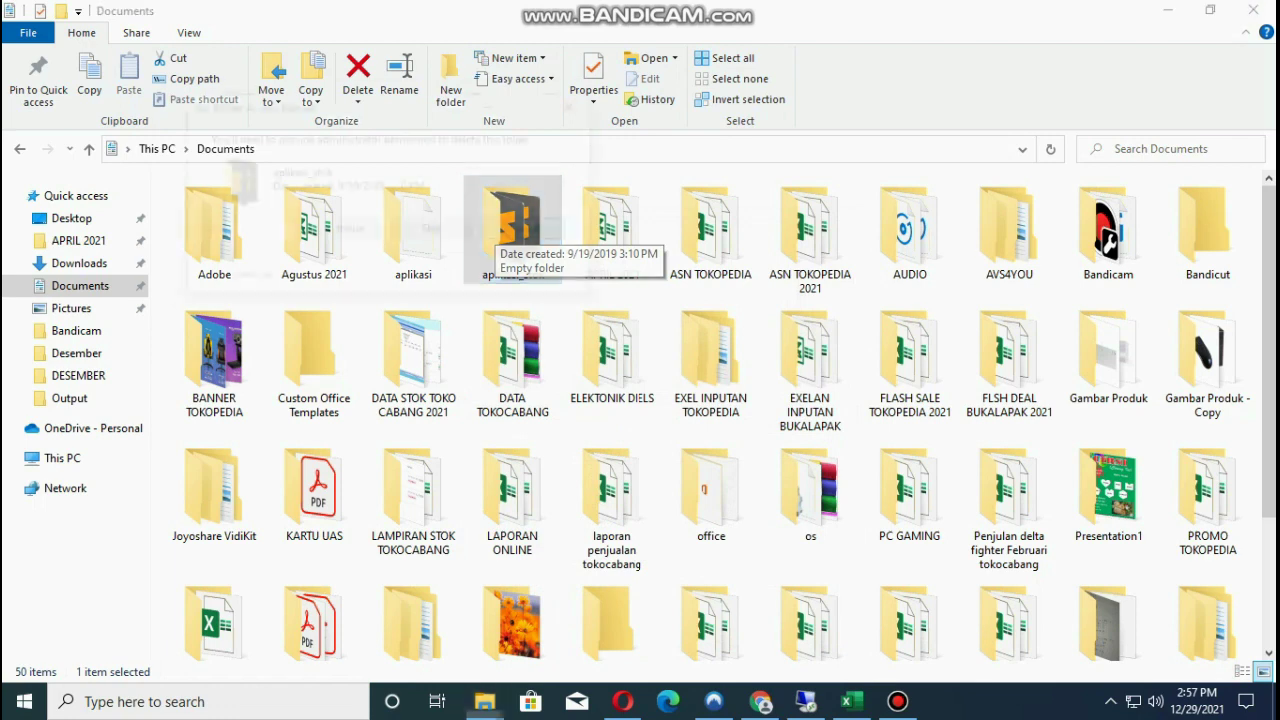
pyautogui.press('Return')
pyautogui.press('Return')
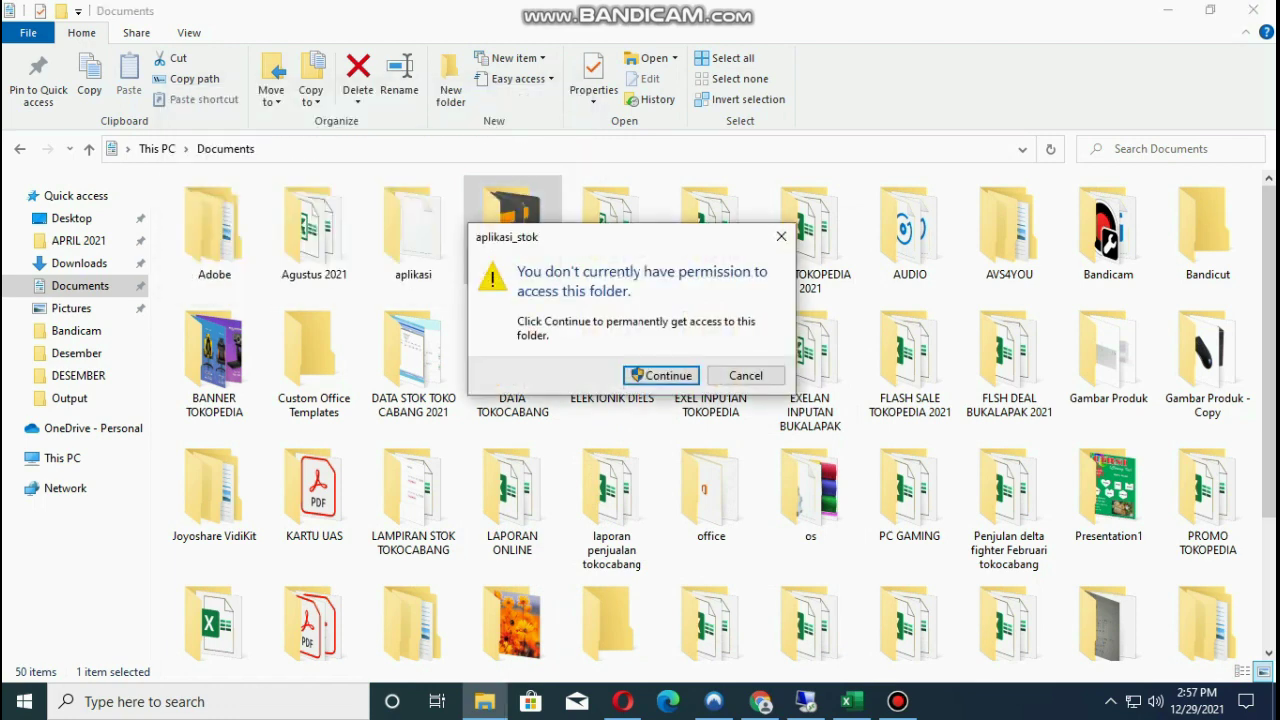
pyautogui.press('Return')
pyautogui.press('Return')
pyautogui.press('Return')
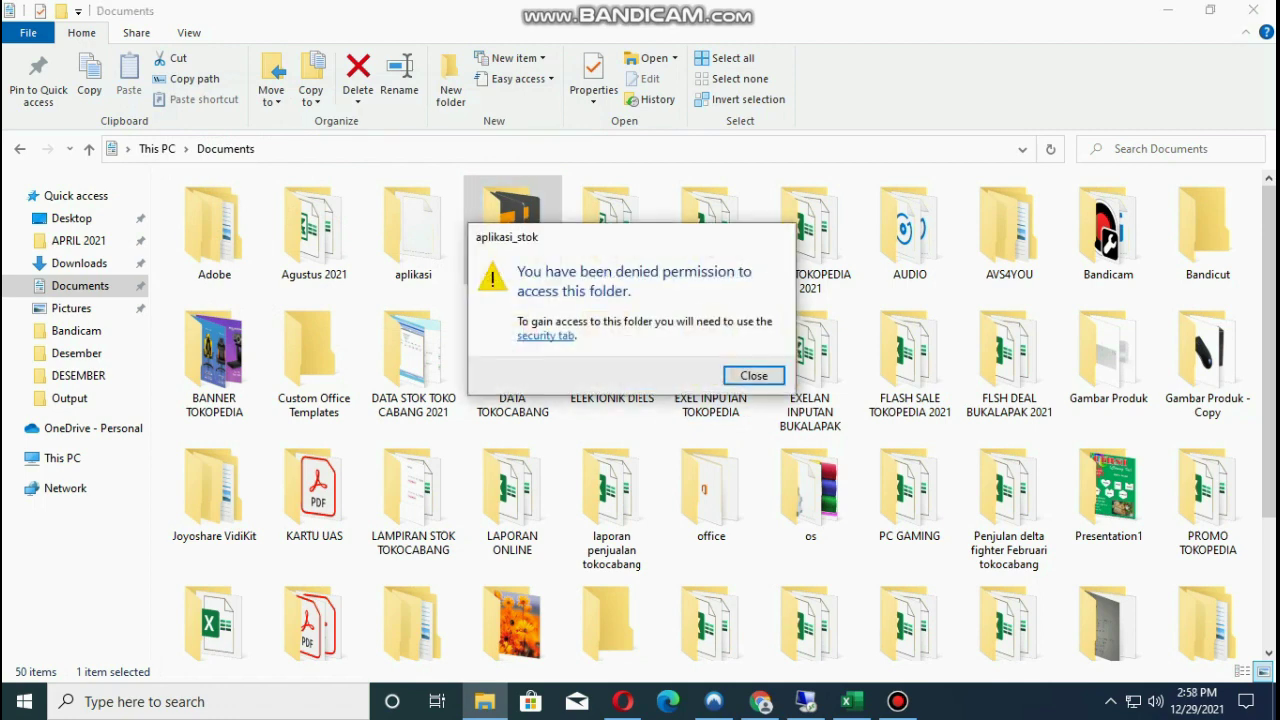
pyautogui.press('Return')
pyautogui.hotkey('shift', 'F10')
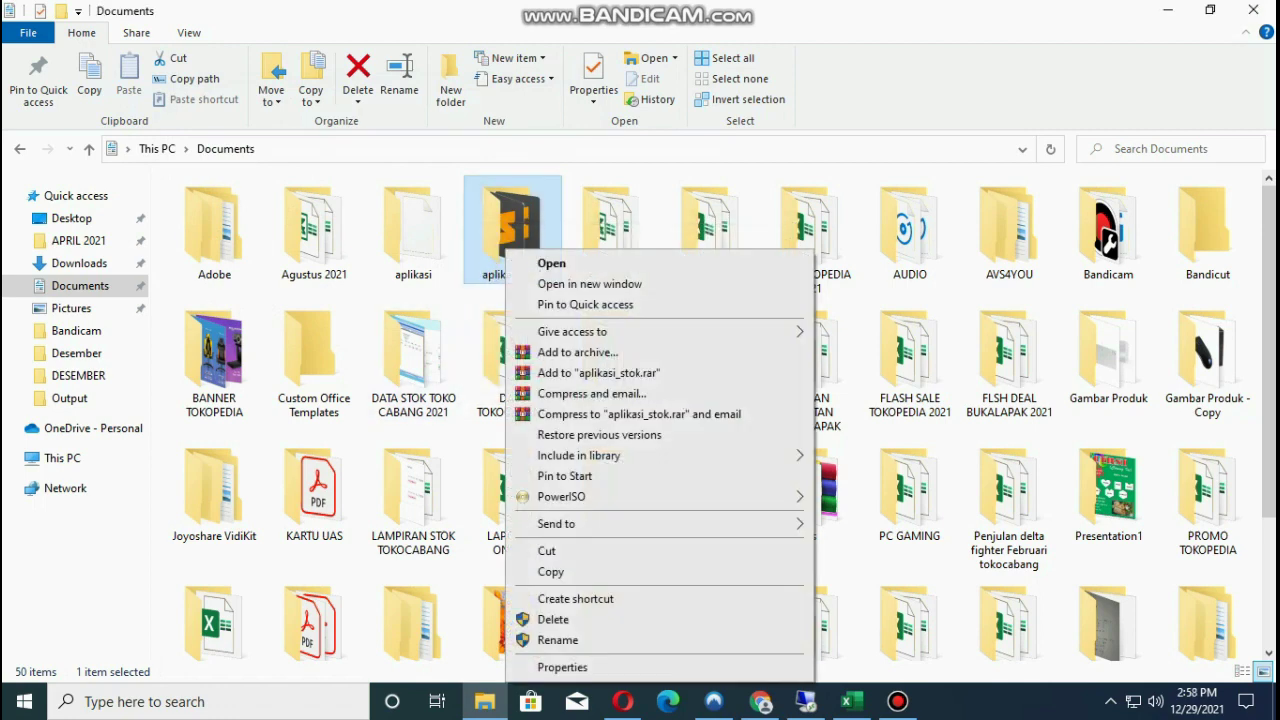
# Open the Security permissions editor in the aplikasi_stok folder's Properties.
pyautogui.press('Escape')
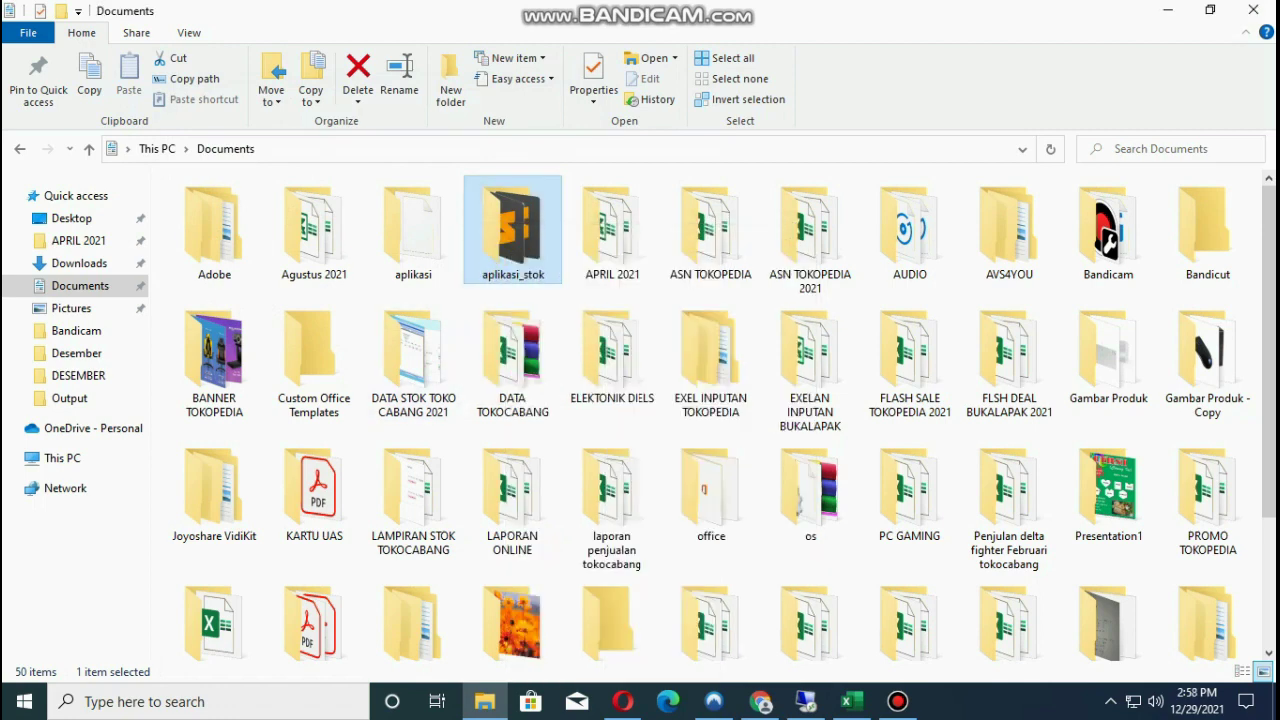
pyautogui.hotkey('shift', 'F10')
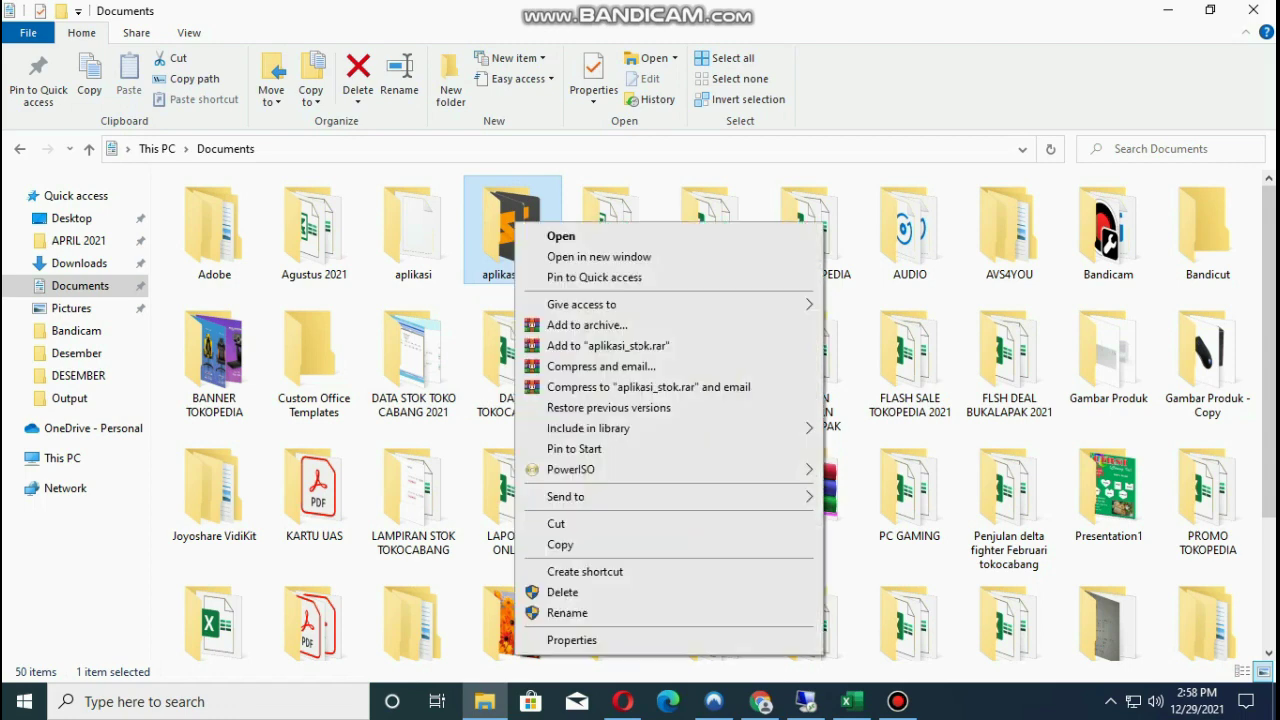
pyautogui.press('Up')
pyautogui.press('Return')
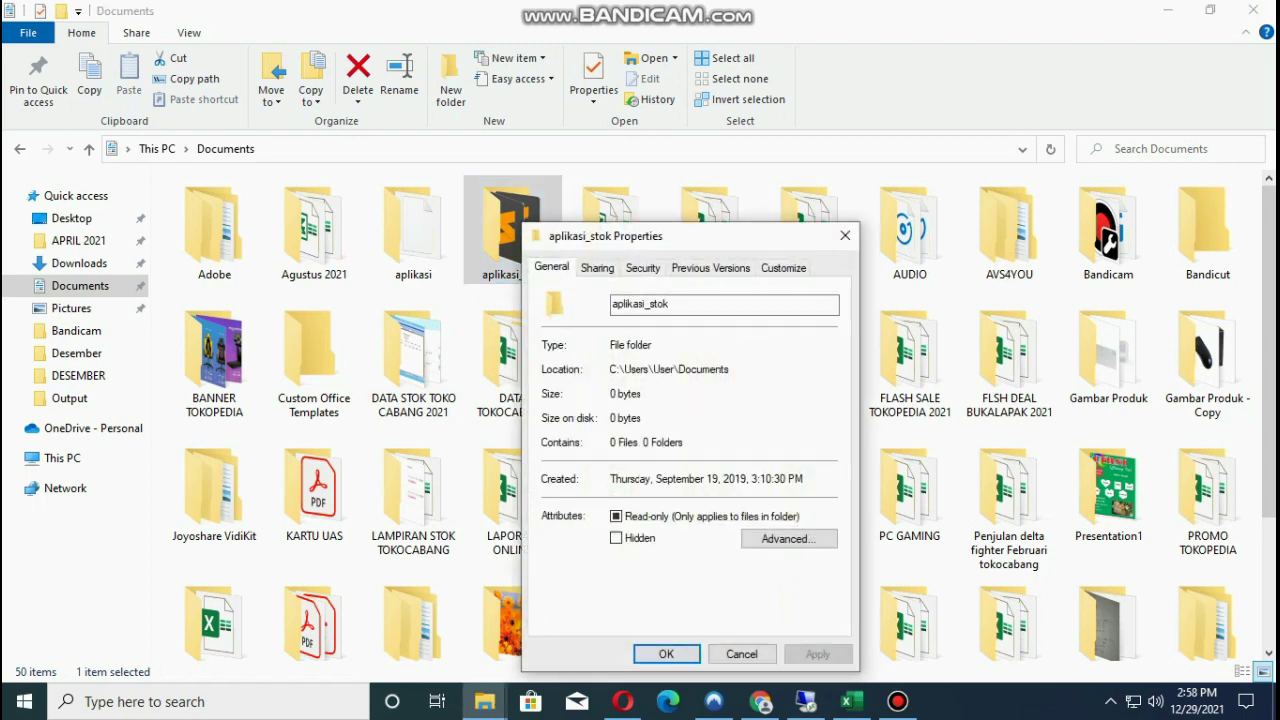
pyautogui.hotkey('ctrl', 'Tab')
pyautogui.hotkey('ctrl', 'Tab')
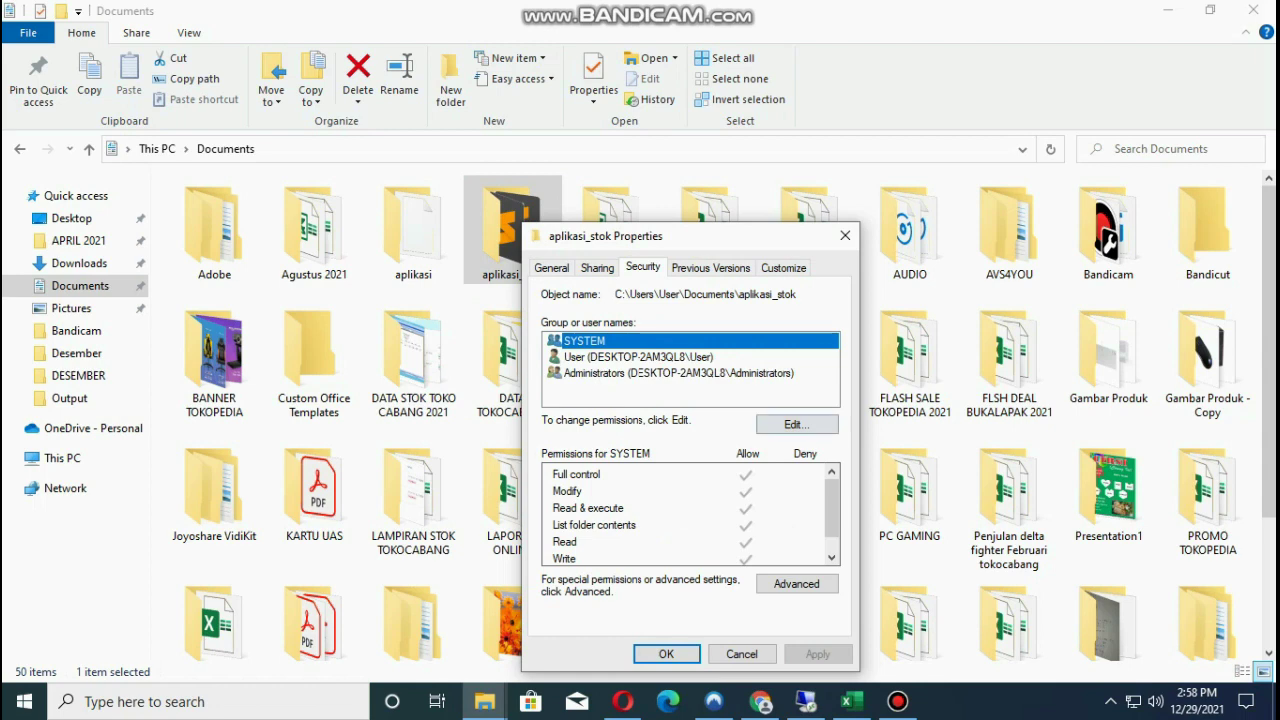
pyautogui.press('Tab')
pyautogui.press('Return')
# Clear all Deny permissions for the User account and apply the change.
pyautogui.press('Down')
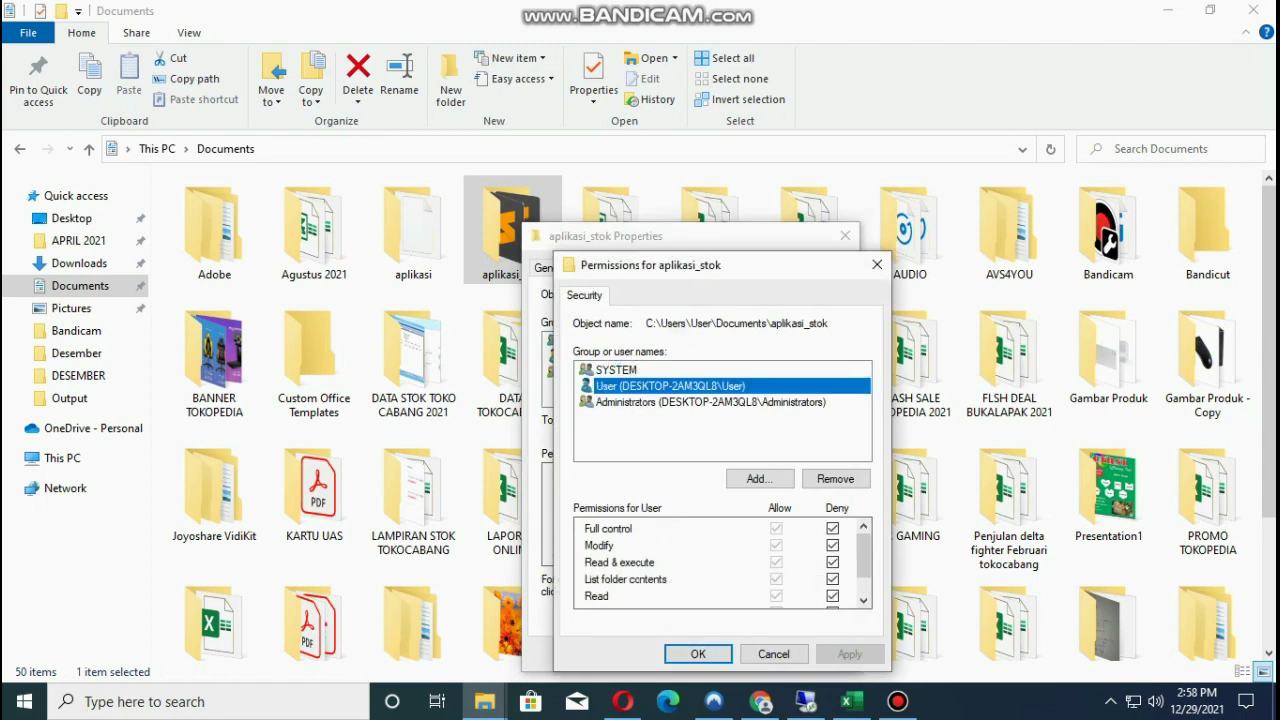
pyautogui.press('Tab')
pyautogui.press('Tab')
pyautogui.press('Tab')
pyautogui.press('space')
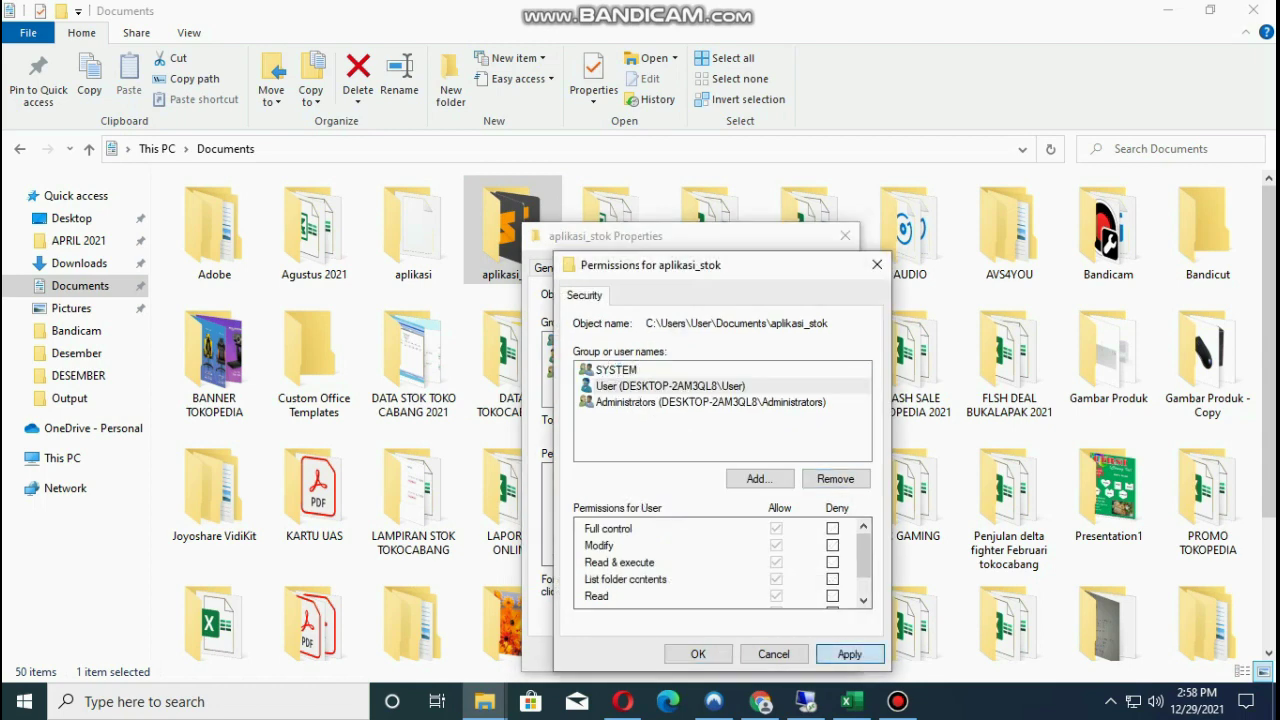
pyautogui.hotkey('alt', 'a')
pyautogui.press('Return')
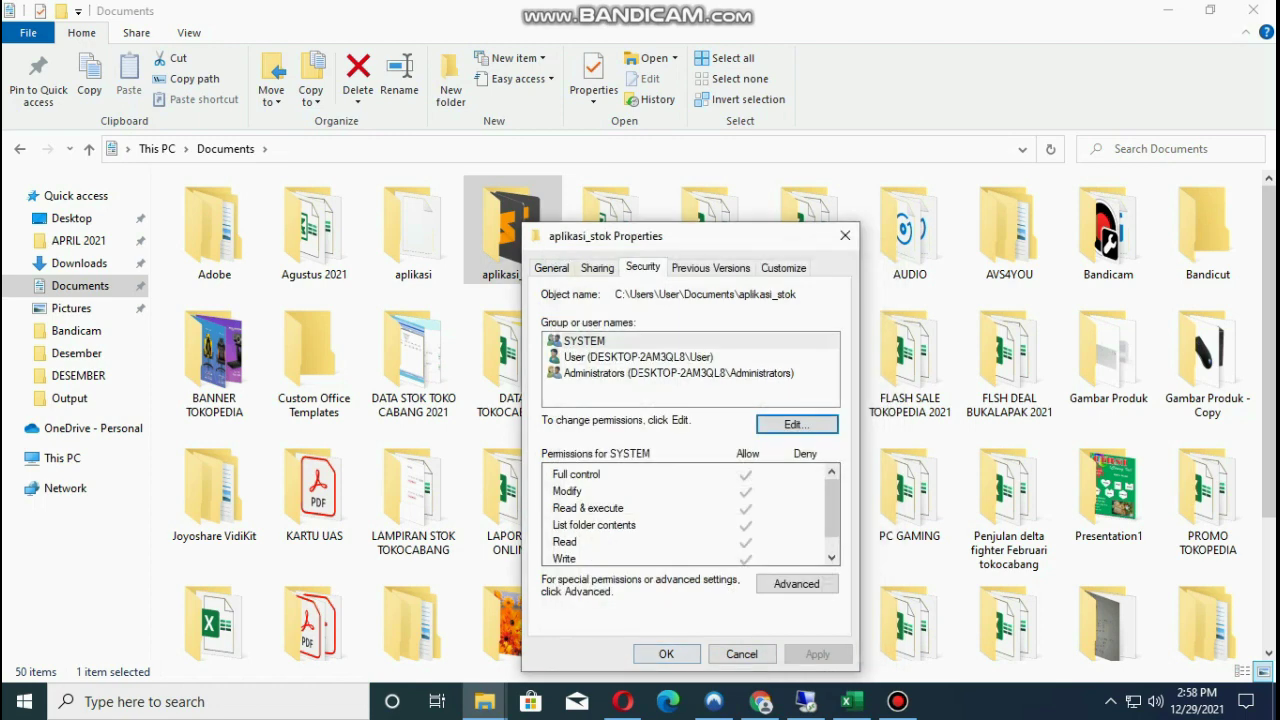
pyautogui.press('Escape')
# Open aplikasi_stok showing its 11 items, close it, and refresh the desktop twice.
pyautogui.press('Return')
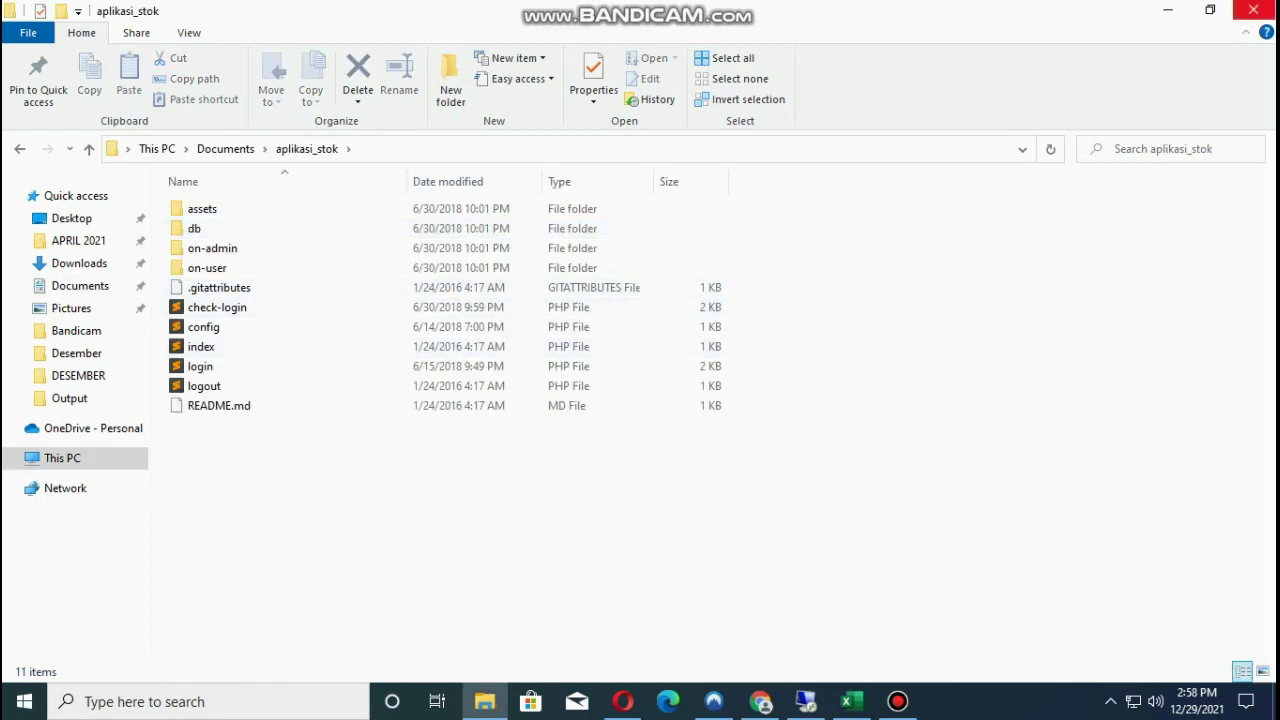
pyautogui.hotkey('alt', 'F4')
pyautogui.rightClick(800, 268)
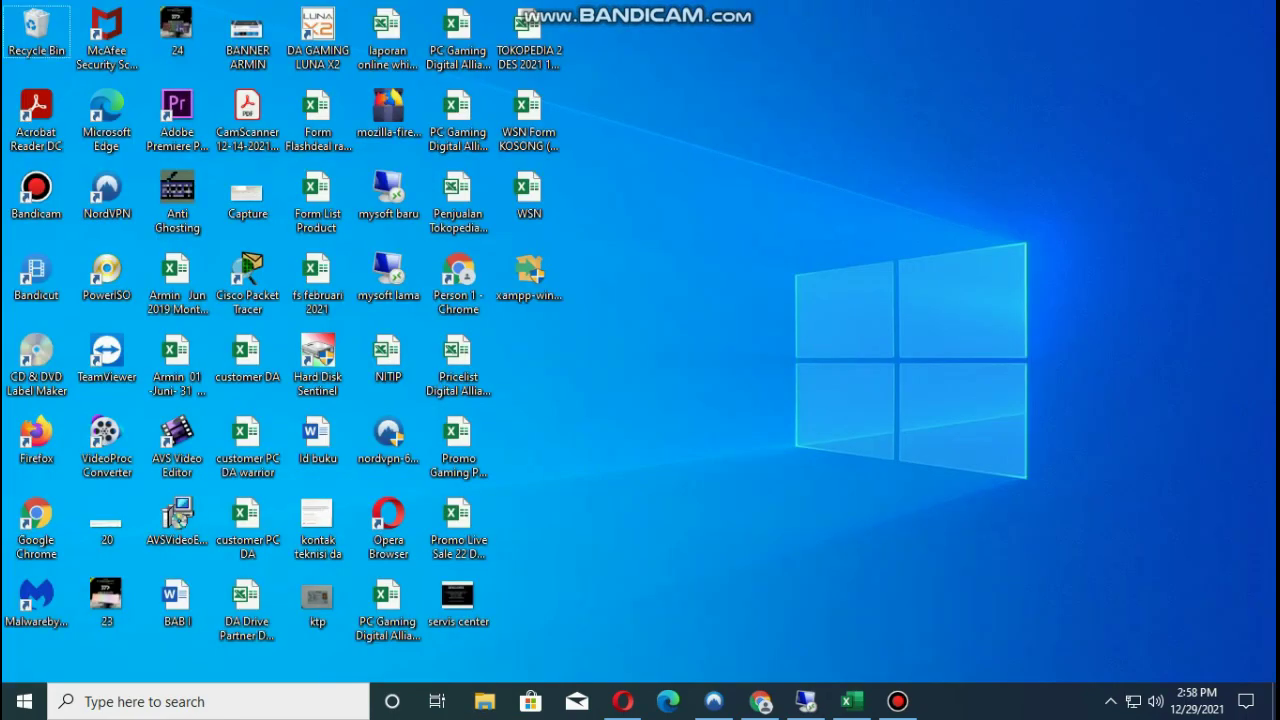
pyautogui.click(842, 352)
pyautogui.rightClick(757, 246)
pyautogui.click(800, 327)
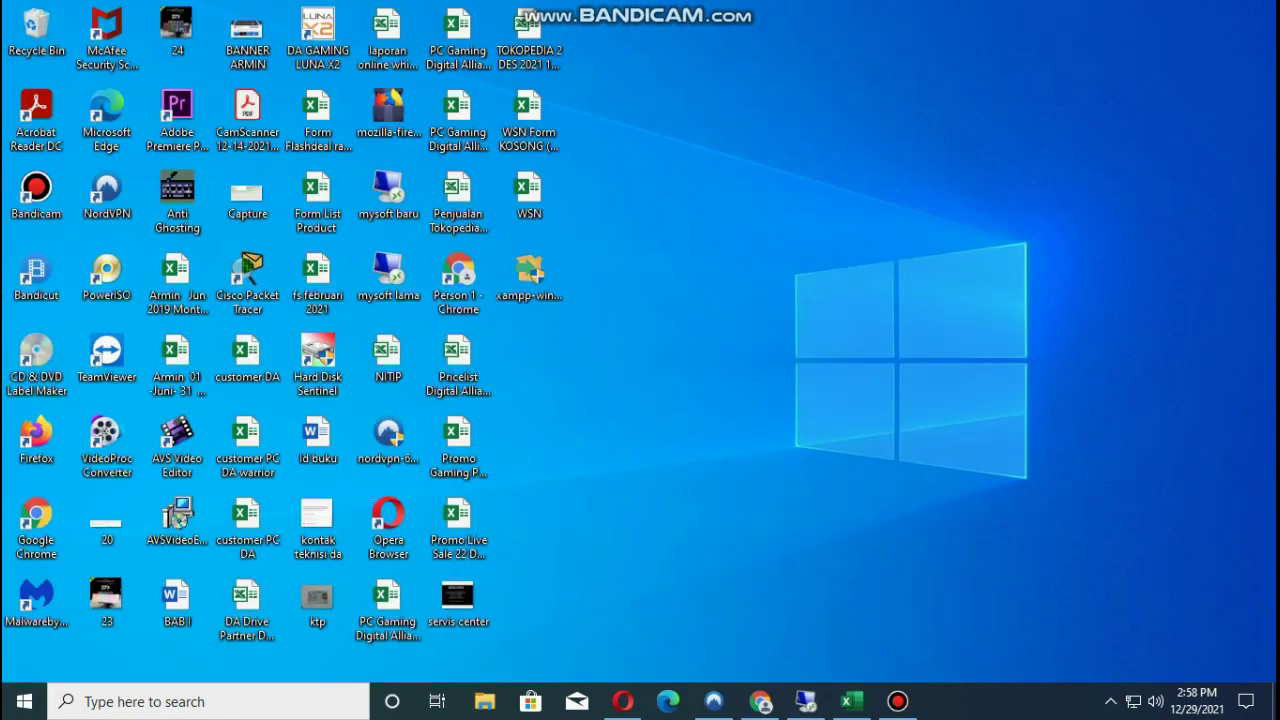